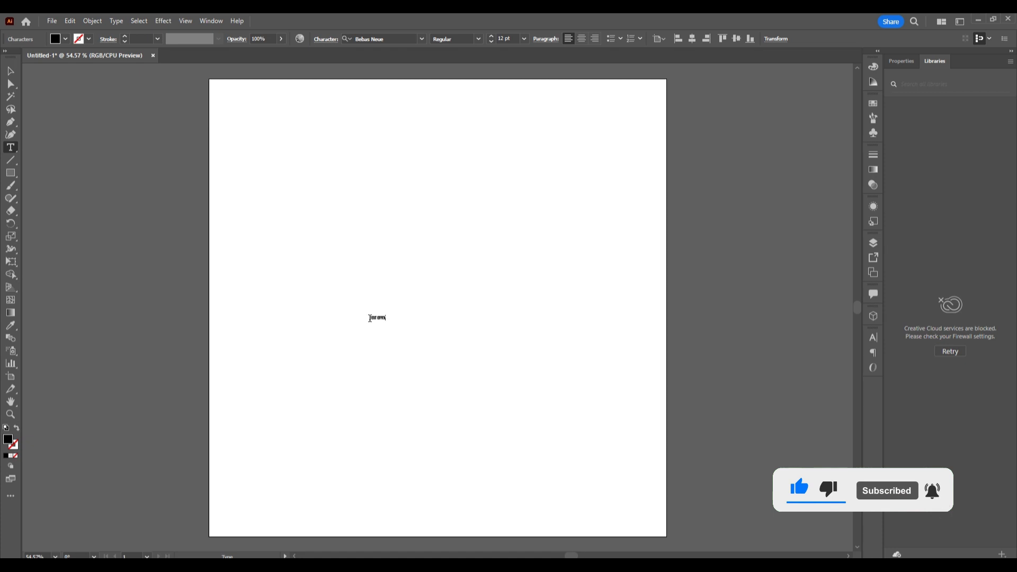
Finish the text as TEXT EFFECT and enlarge it to about 163 pt
text(VCT)
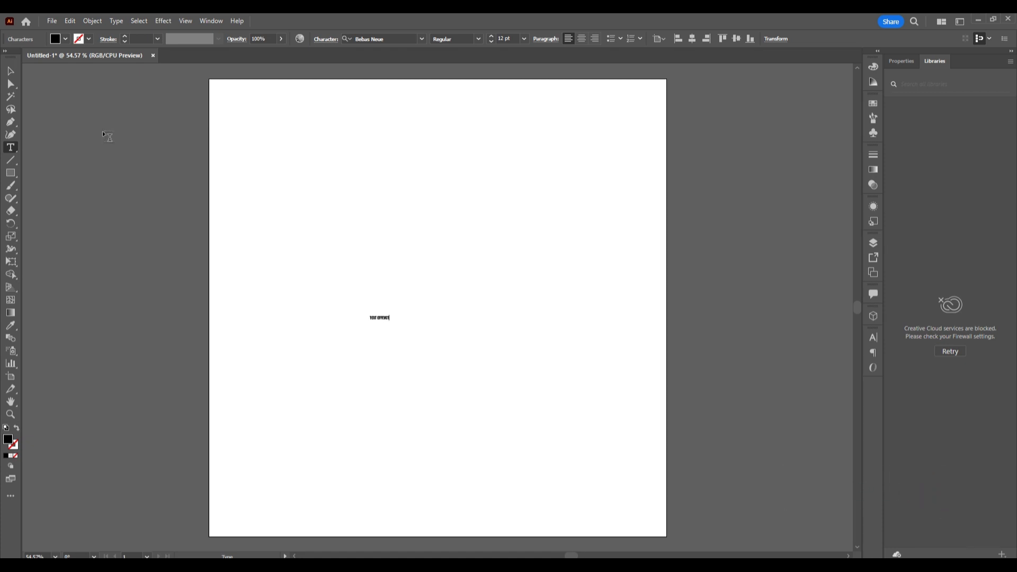
key(Escape)
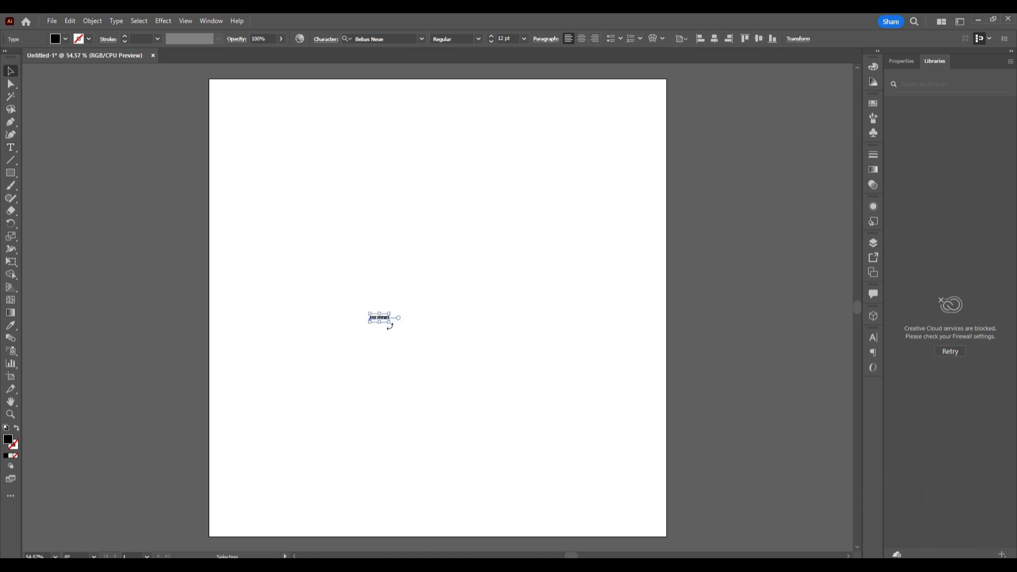
drag(392, 324, 510, 458)
double_click(459, 319)
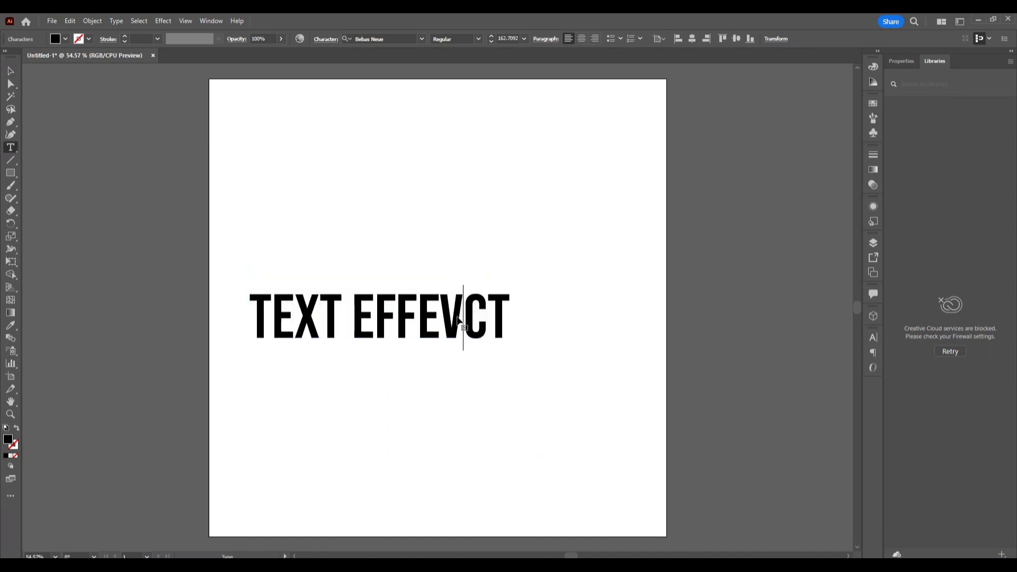
key(BackSpace)
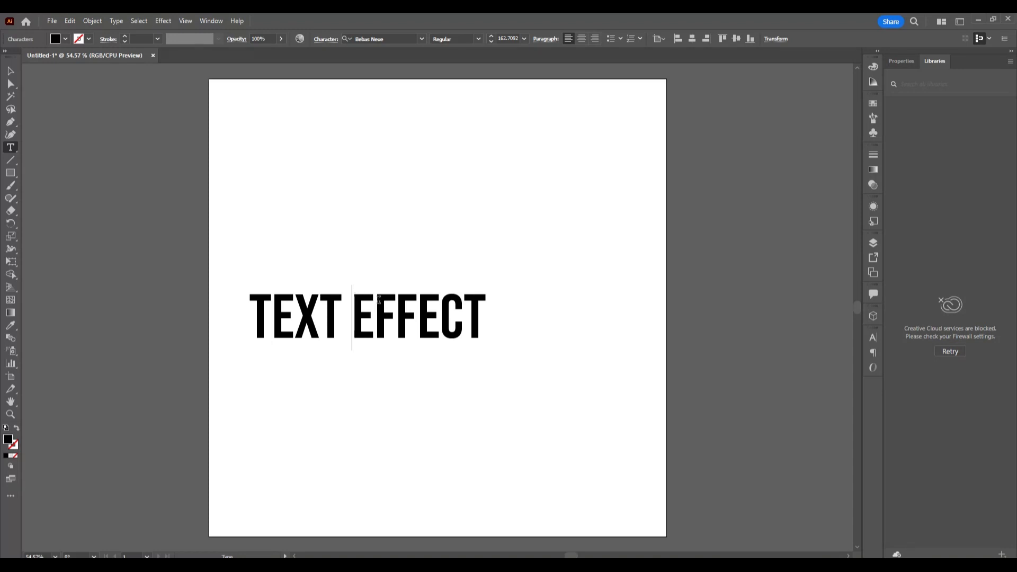
Split EFFECT off into its own text object and place it beneath TEXT, roughly centred
drag(354, 313, 527, 332)
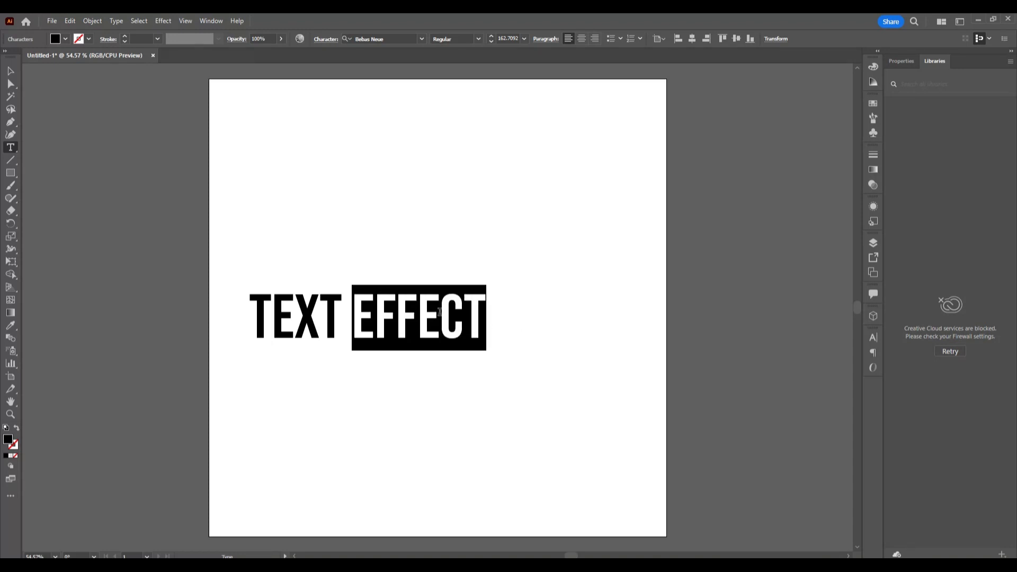
key(ctrl+x)
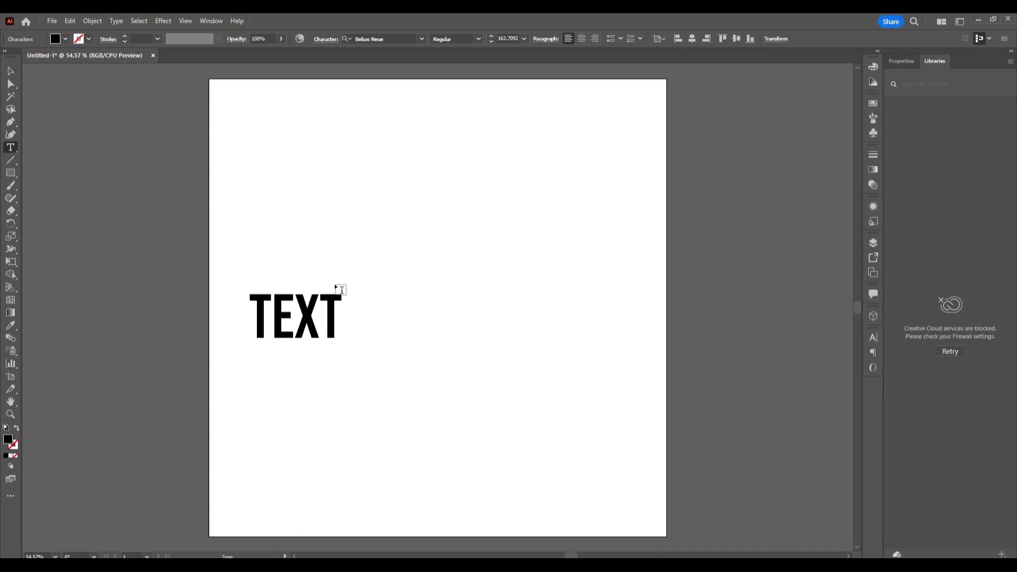
click(10, 71)
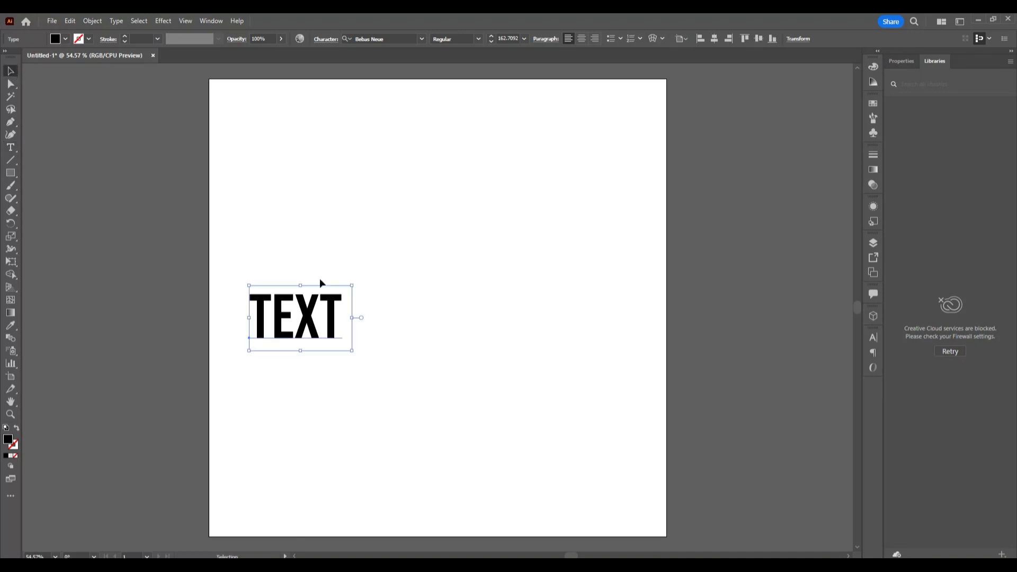
drag(326, 290, 445, 249)
key(ctrl+v)
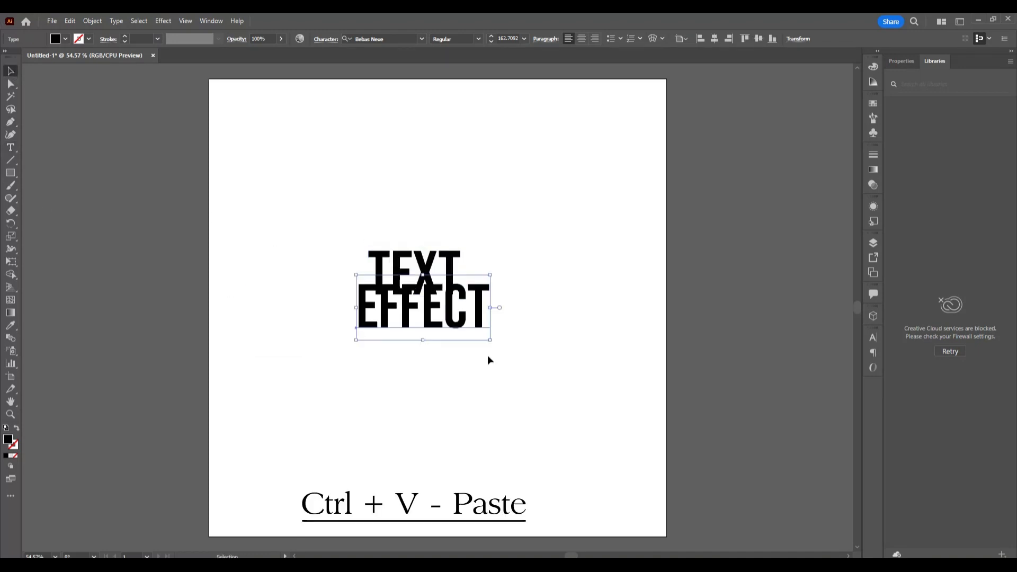
drag(470, 317, 468, 352)
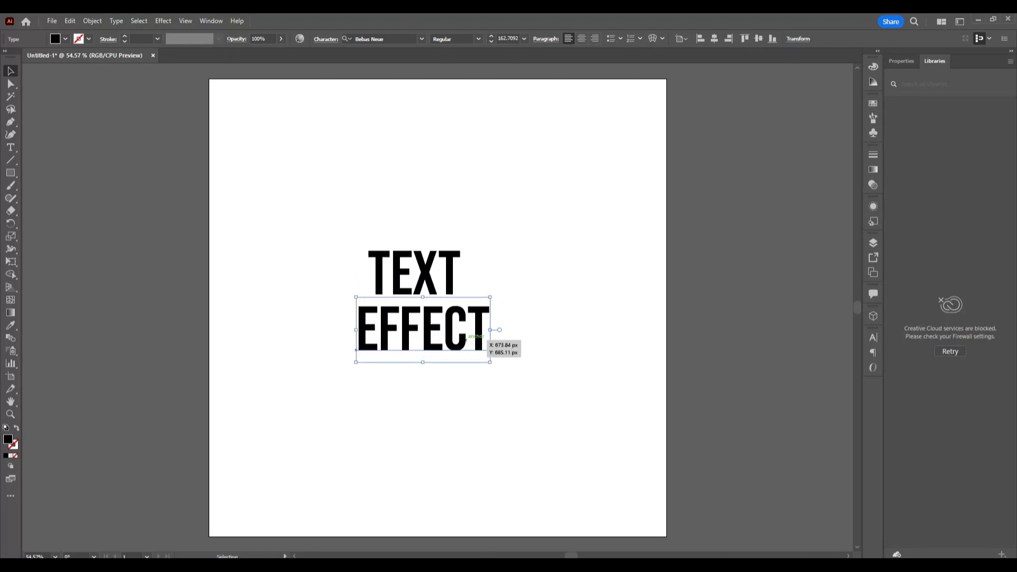
drag(423, 293, 438, 286)
click(495, 297)
Convert both words, TEXT and EFFECT, to outlines
drag(270, 201, 523, 428)
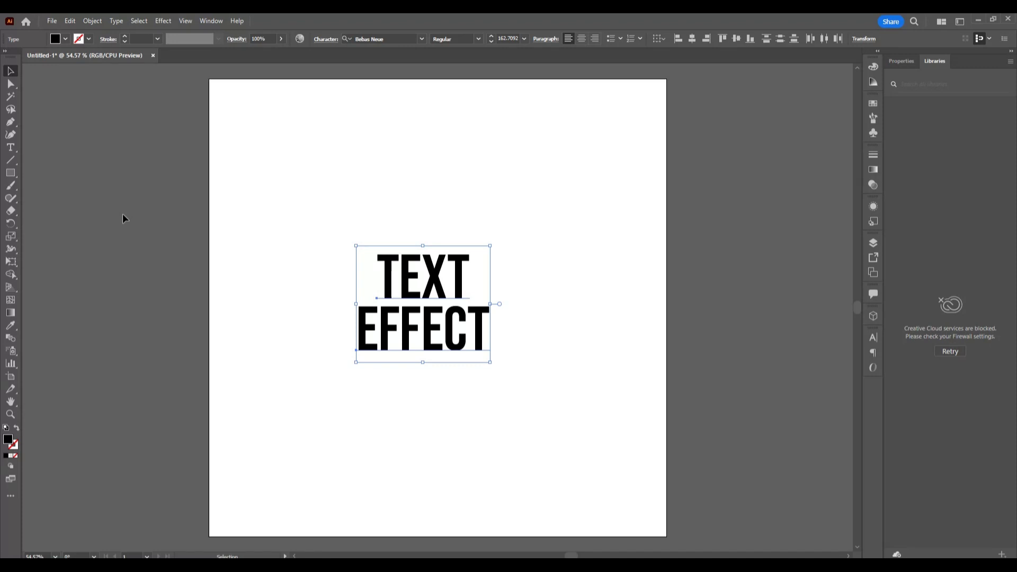
right_click(429, 233)
click(526, 371)
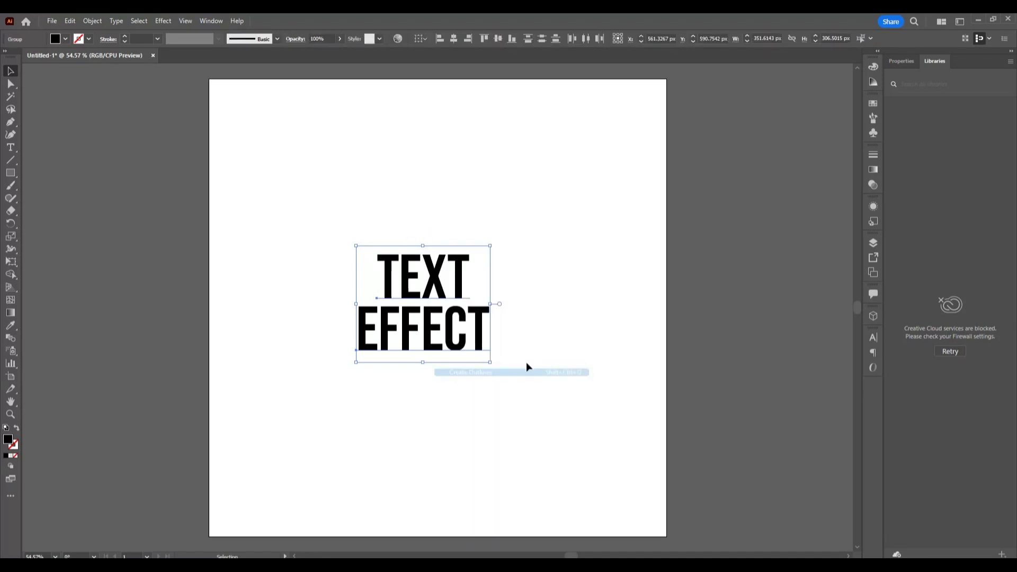
Align TEXT horizontally centred to EFFECT, and enlarge both words together from their centre to about 647 px wide
click(459, 310)
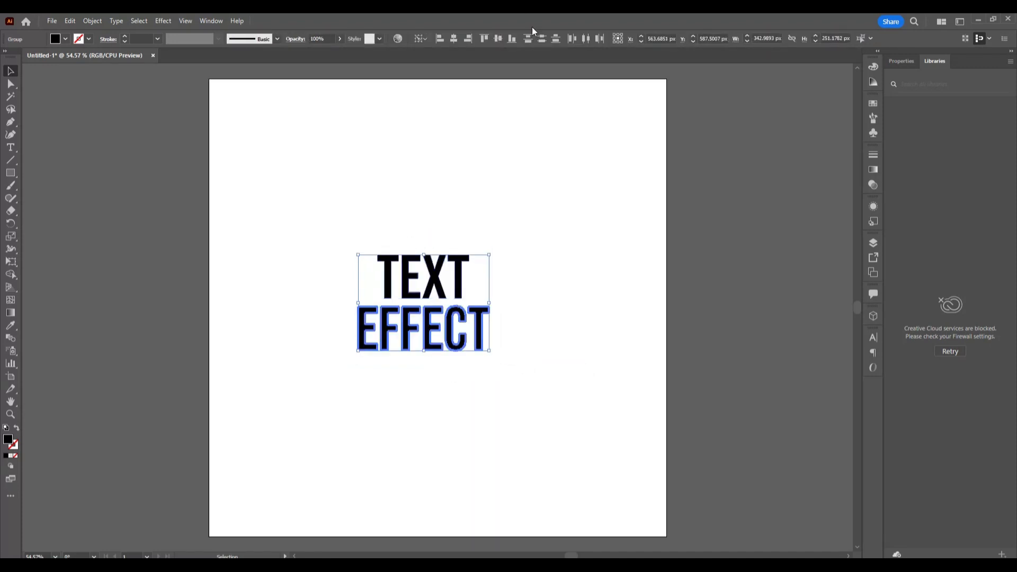
click(453, 38)
click(619, 391)
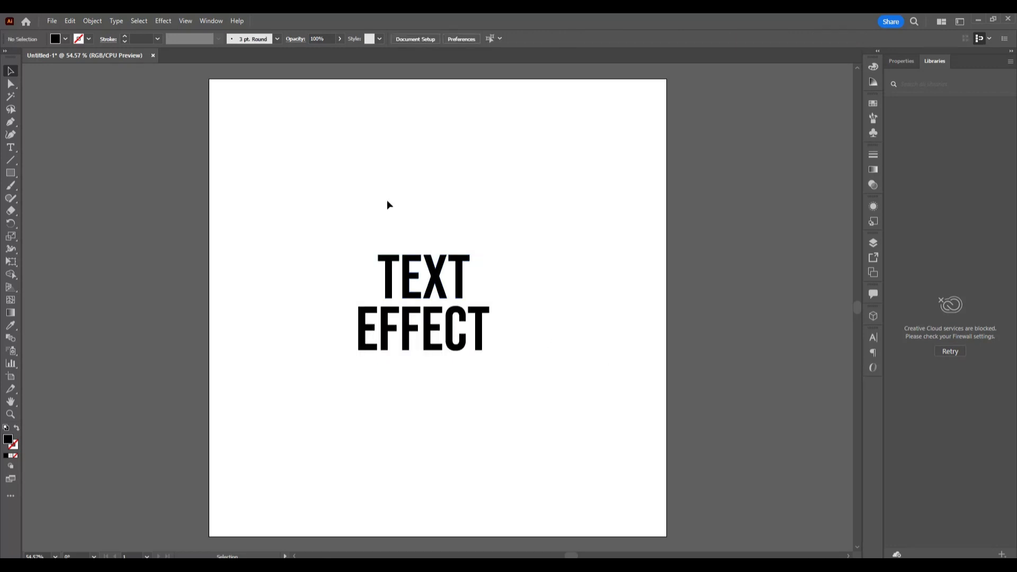
drag(307, 192, 547, 418)
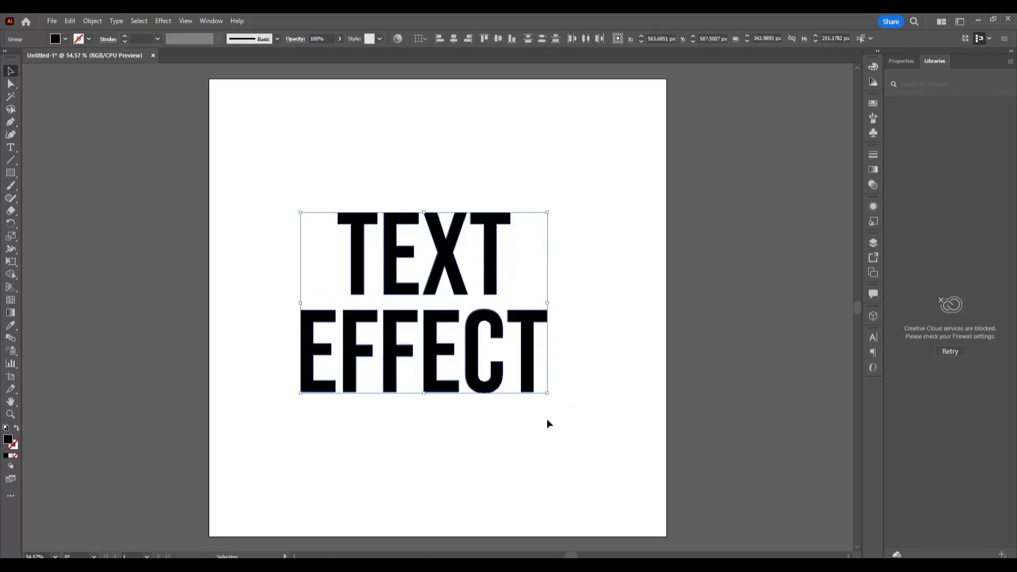
click(622, 361)
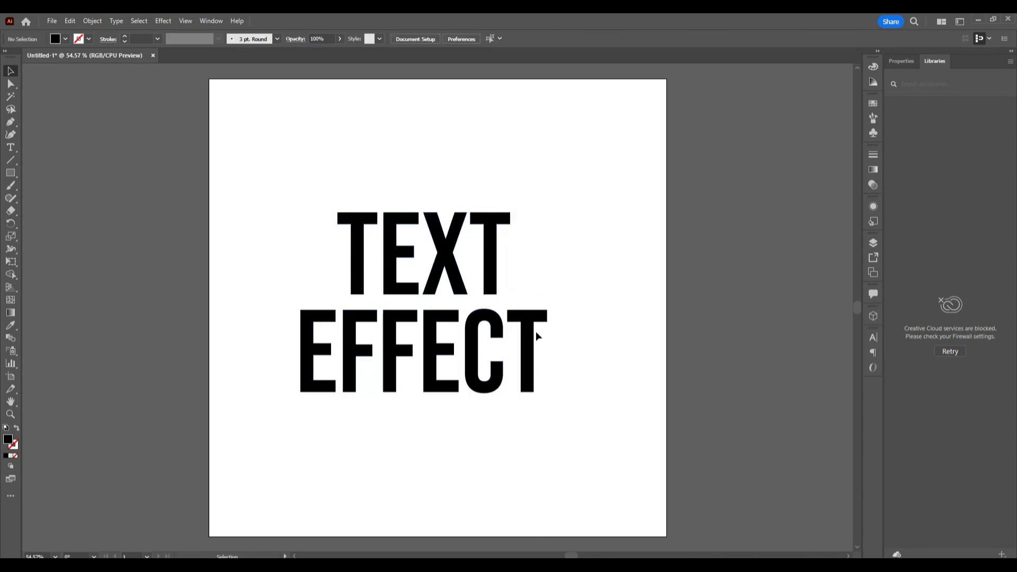
Nudge the word EFFECT upward in small increments to tighten the gap below TEXT
click(533, 316)
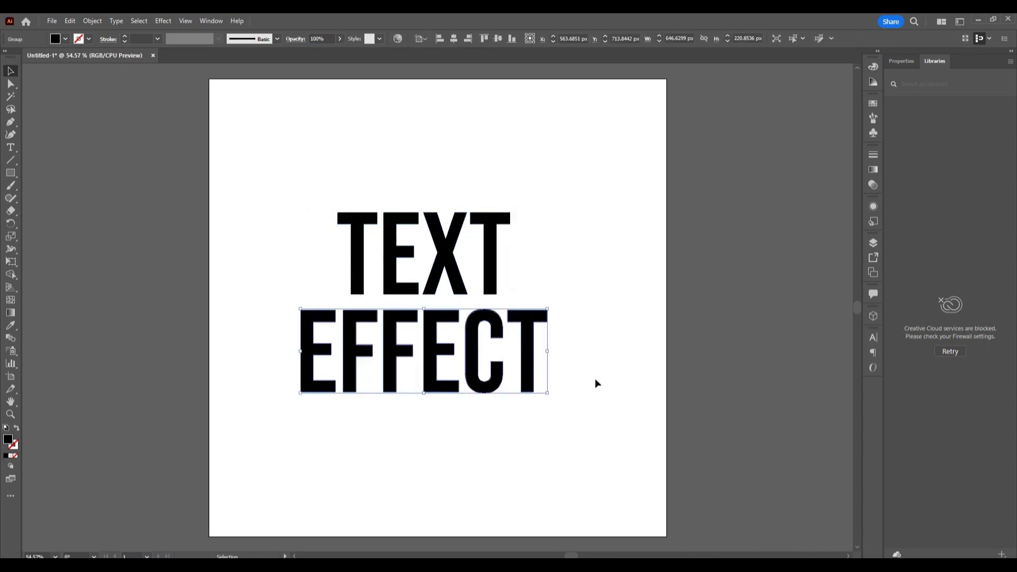
key(Up)
key(Up)
key(Up)
key(Up)
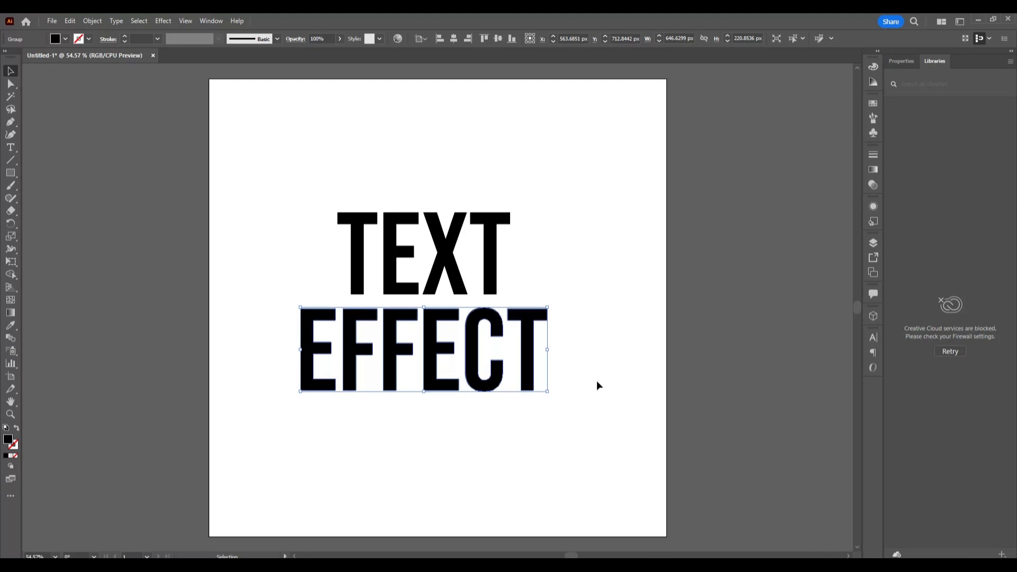
key(Up)
key(Up)
key(Up)
key(Up)
key(Up)
key(Up)
key(Up)
key(Up)
key(Up)
key(Up)
key(Up)
key(Up)
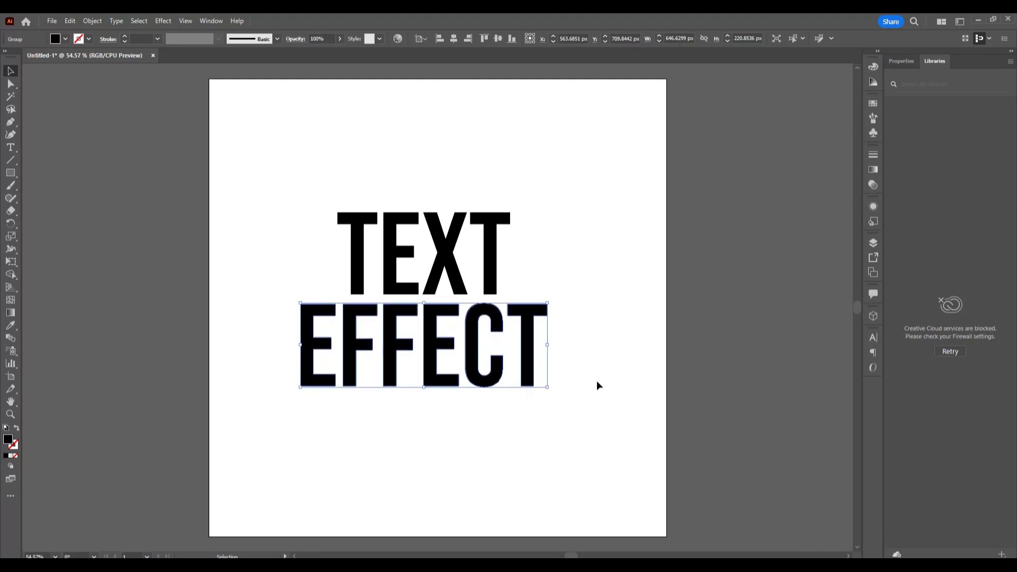
click(595, 374)
Group the two outlined words into a single object
drag(256, 172, 630, 468)
right_click(449, 249)
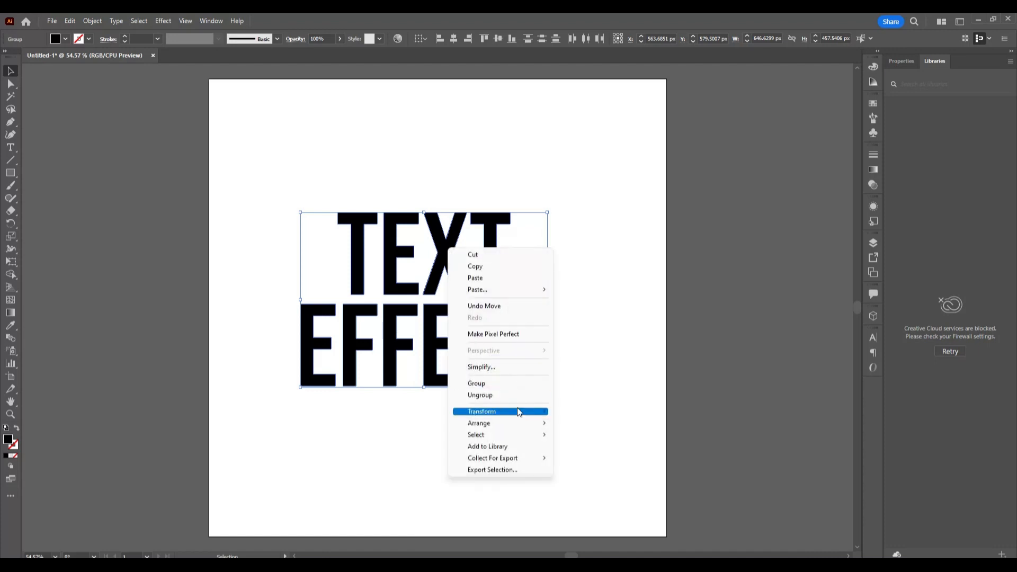
click(505, 384)
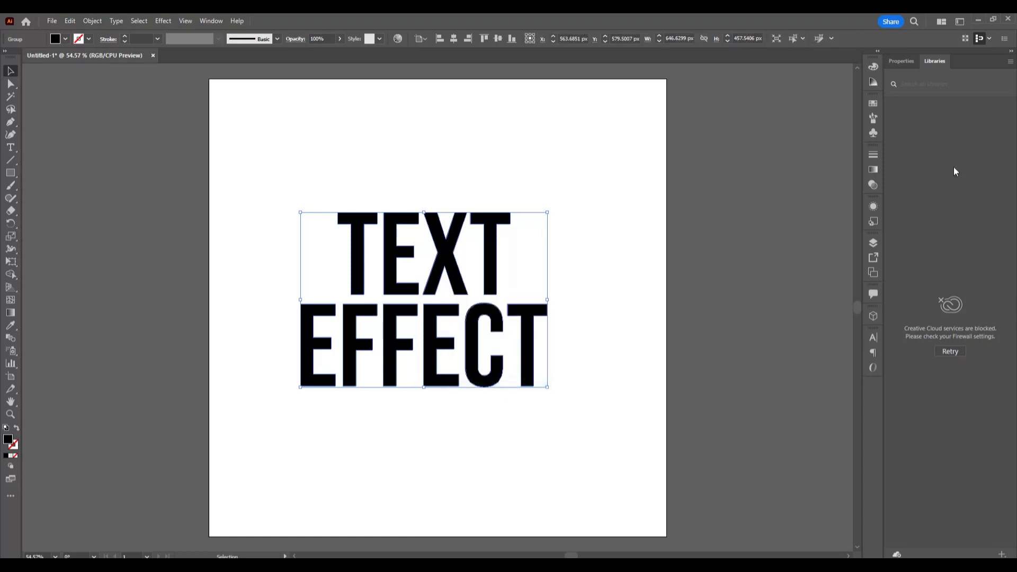
Fill the grouped lettering with the lightest gray swatch from the grays group
click(872, 103)
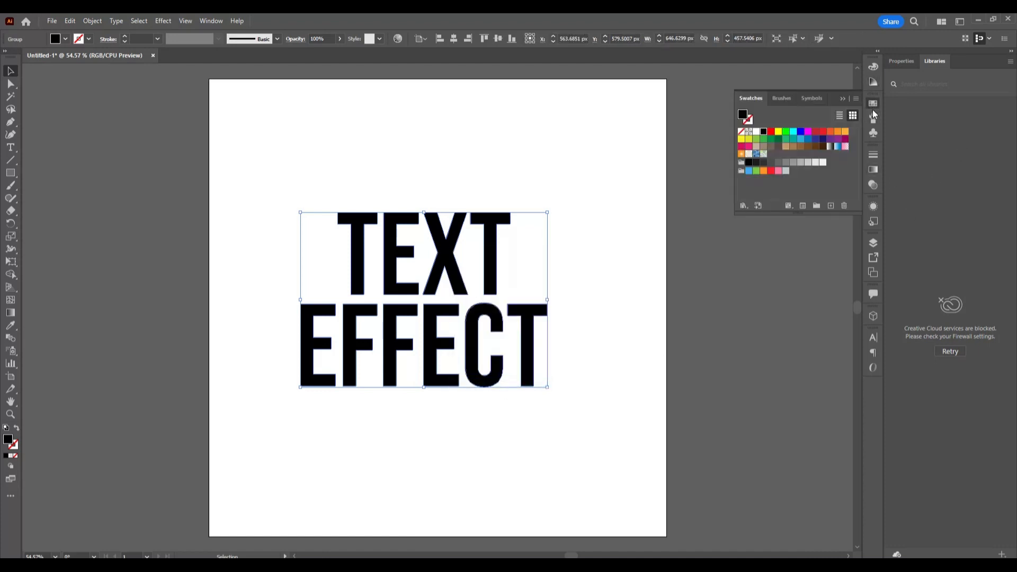
click(822, 162)
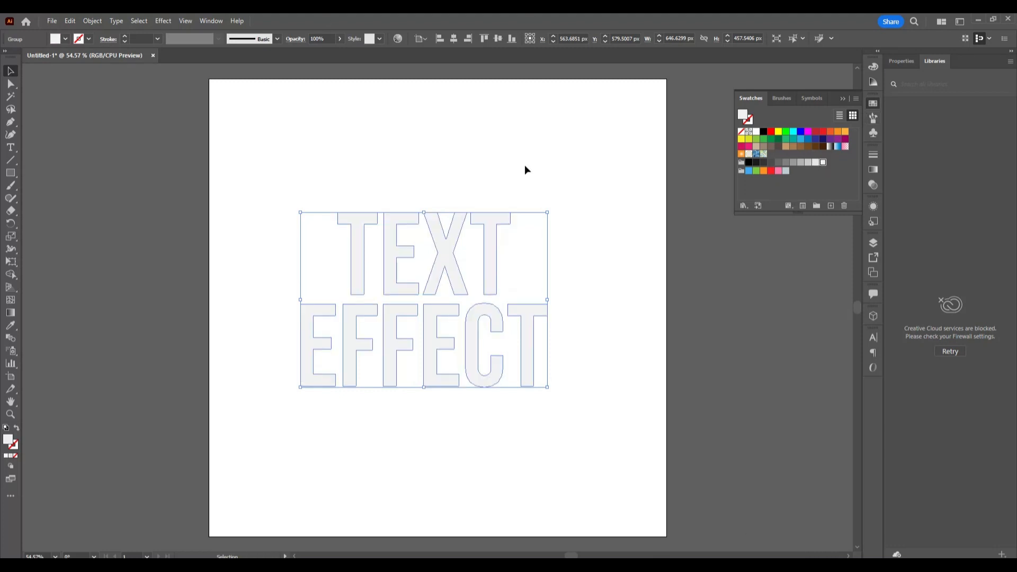
click(577, 186)
Copy the light gray lettering and paste the duplicate directly behind the original
drag(240, 174, 638, 453)
click(70, 20)
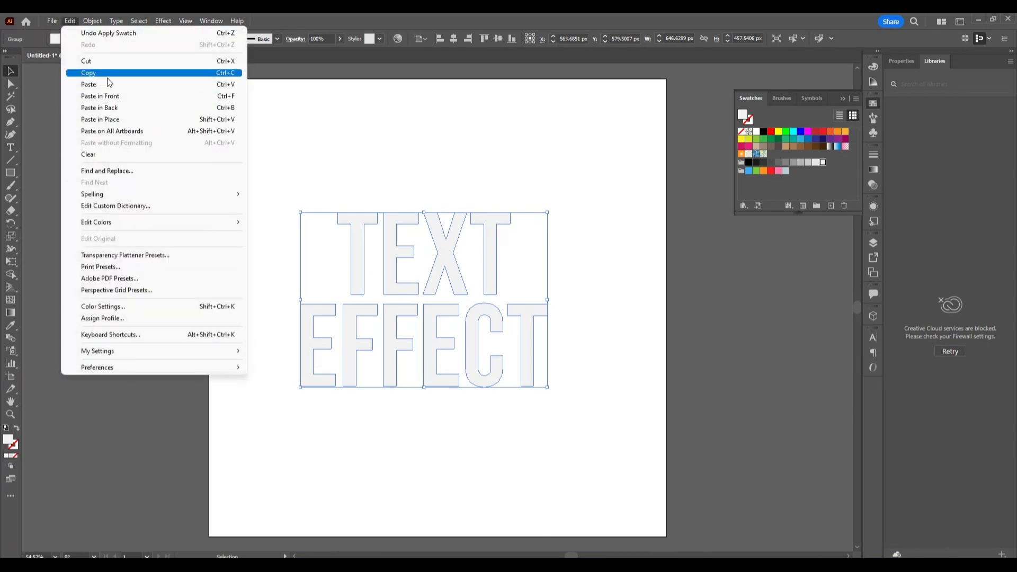
click(104, 73)
click(70, 20)
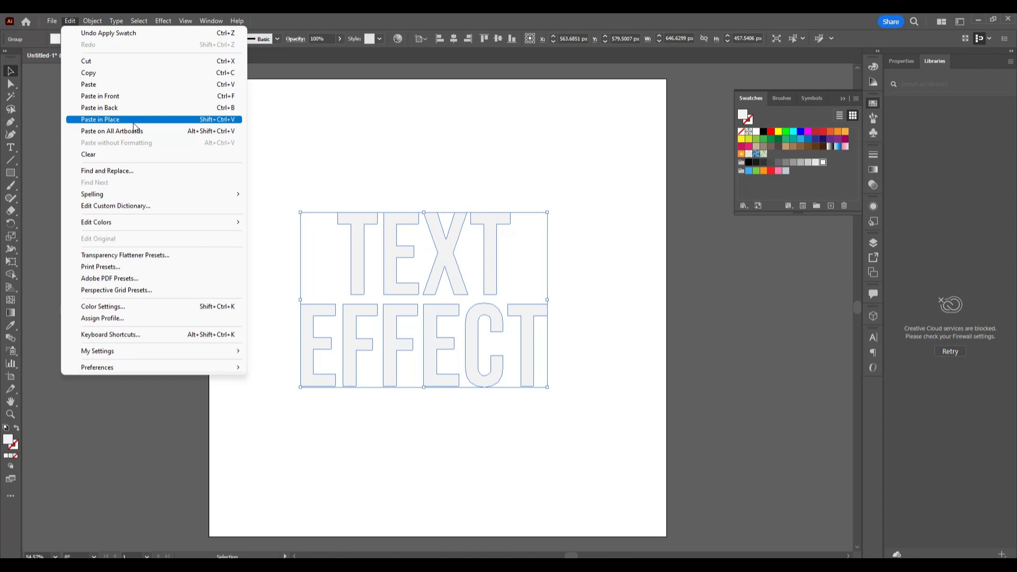
click(135, 109)
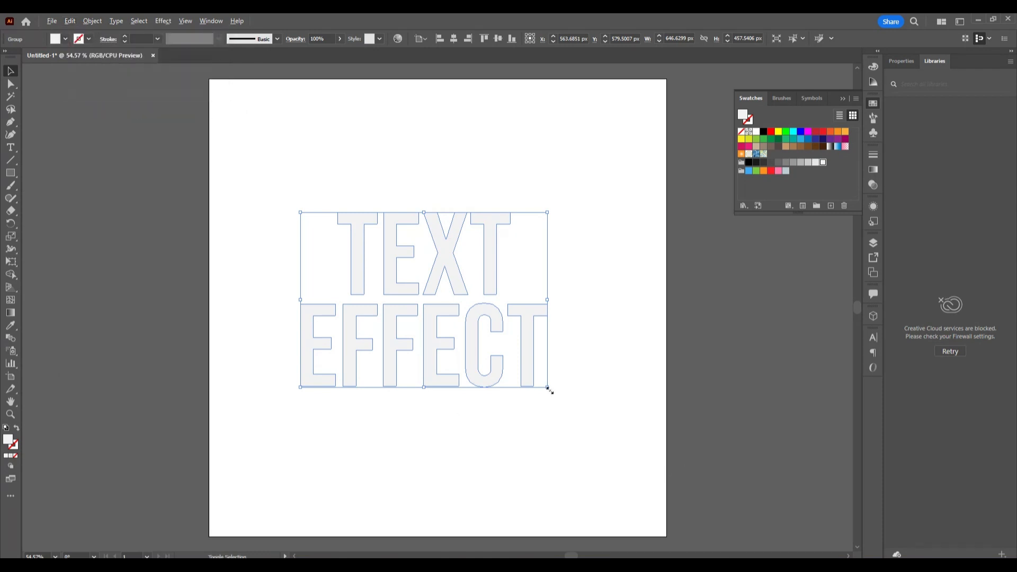
Shrink the pasted copy to a tiny size around its centre and fill it with a dark gray swatch
drag(548, 388, 434, 309)
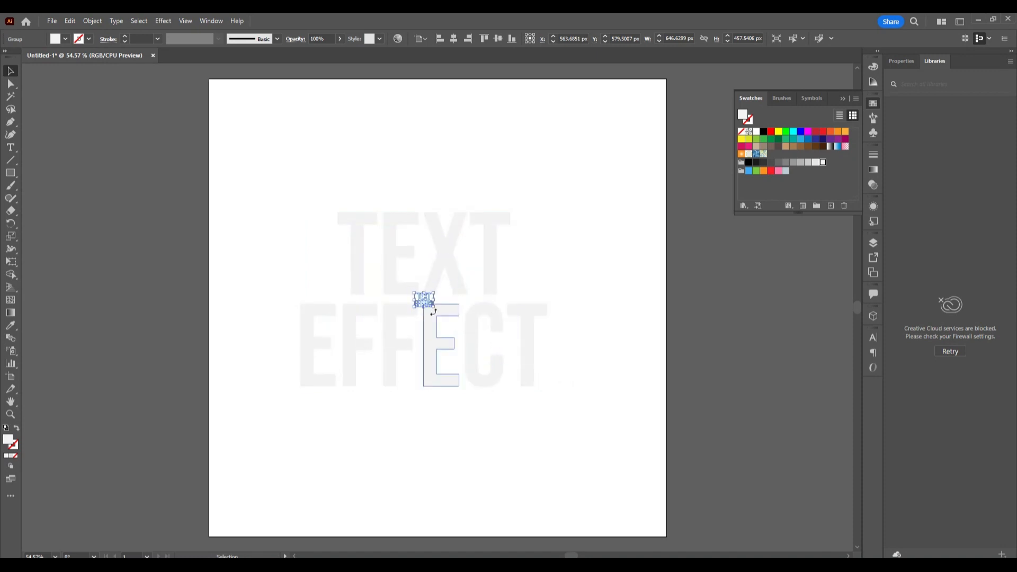
click(778, 163)
click(634, 380)
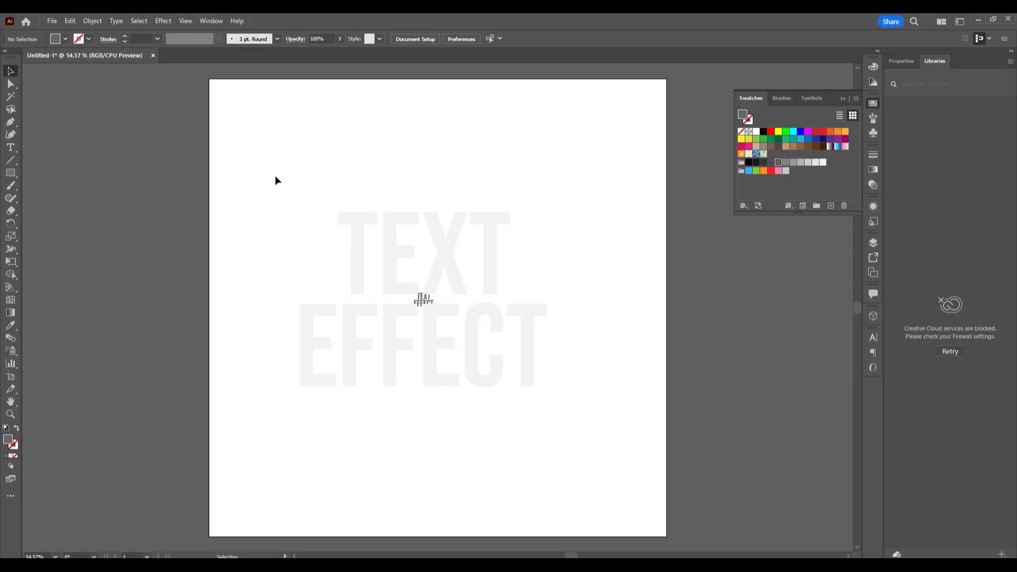
Make a blend between the large light gray lettering and the tiny dark gray copy
drag(326, 198, 570, 445)
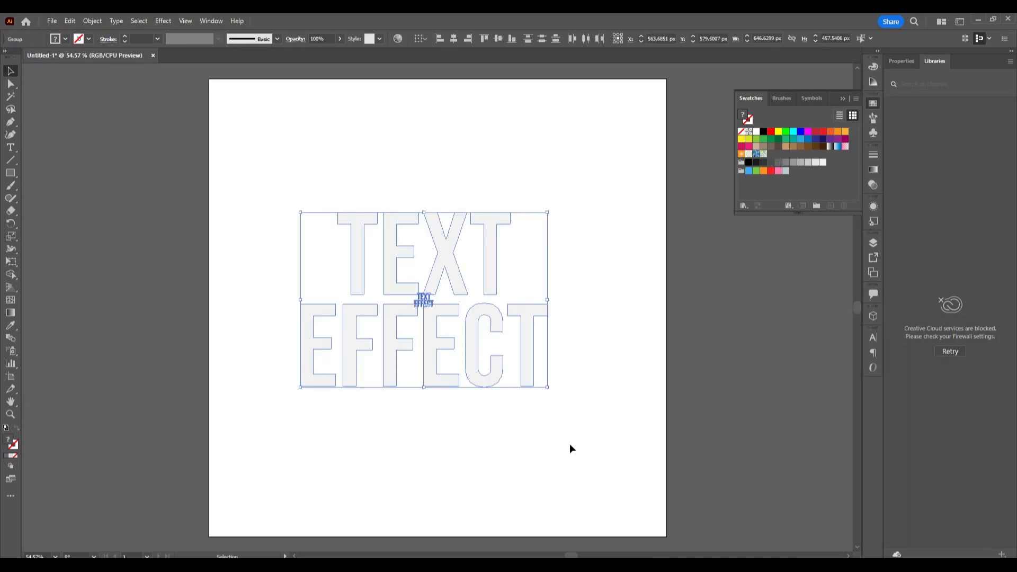
click(94, 21)
mouse_move(151, 359)
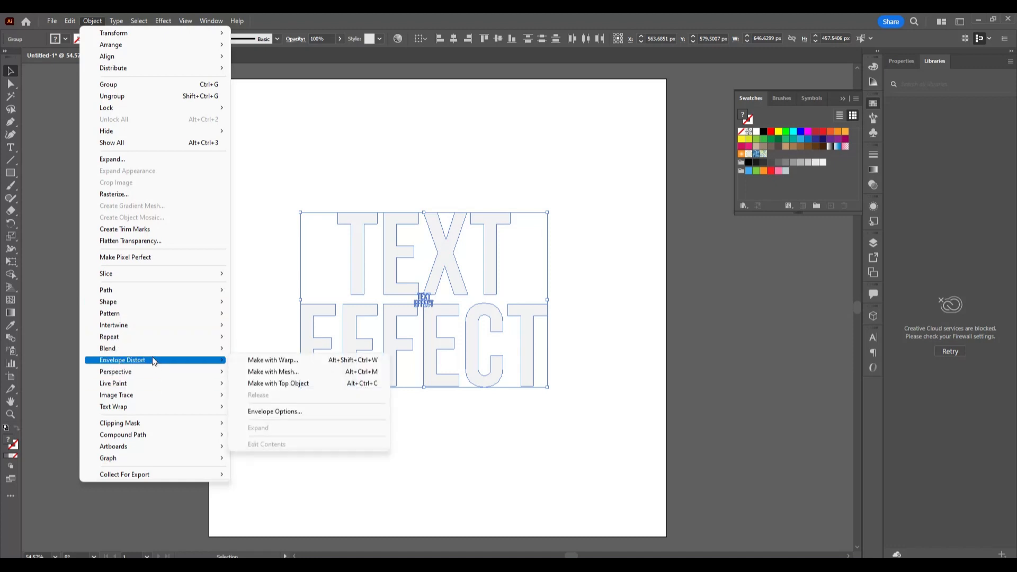
click(238, 349)
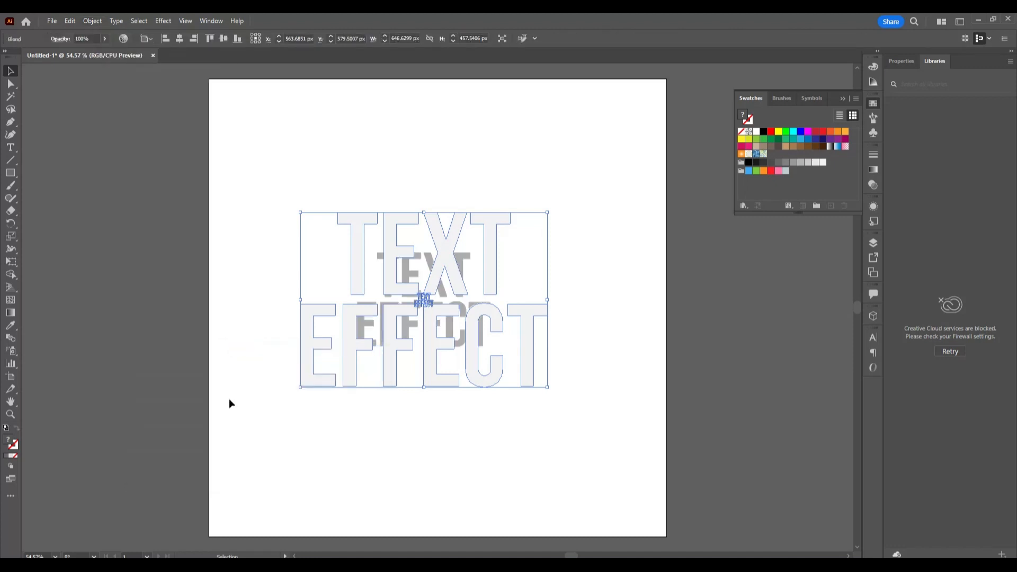
Set the blend's spacing to Specified Steps with a step count high enough for a smooth, continuous extrusion
click(92, 22)
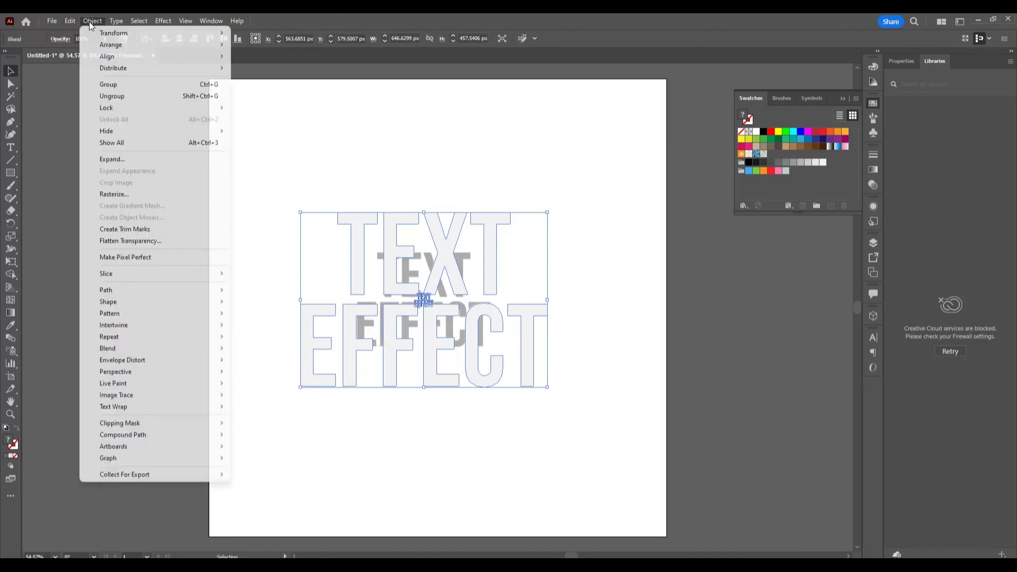
mouse_move(142, 348)
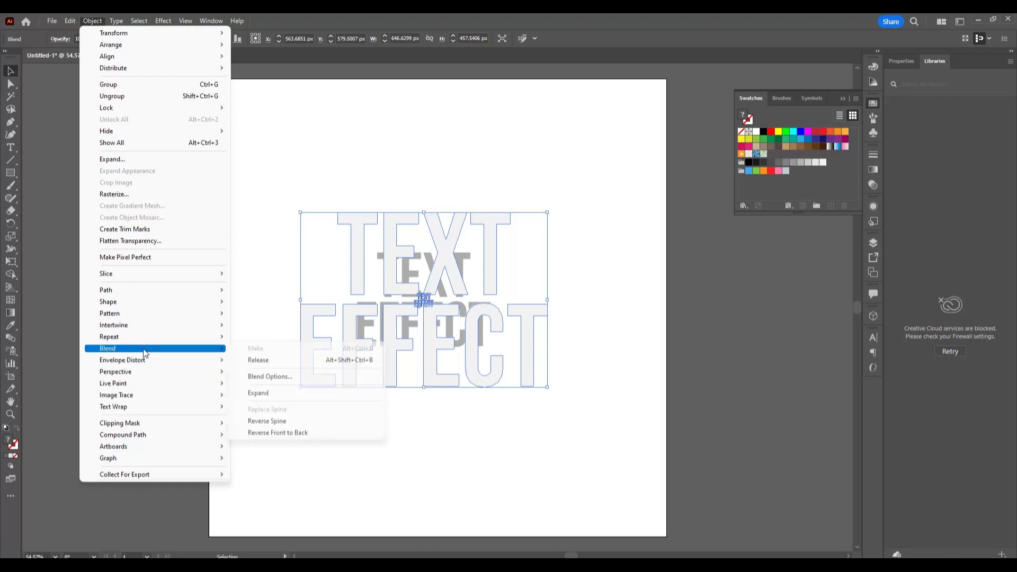
click(304, 377)
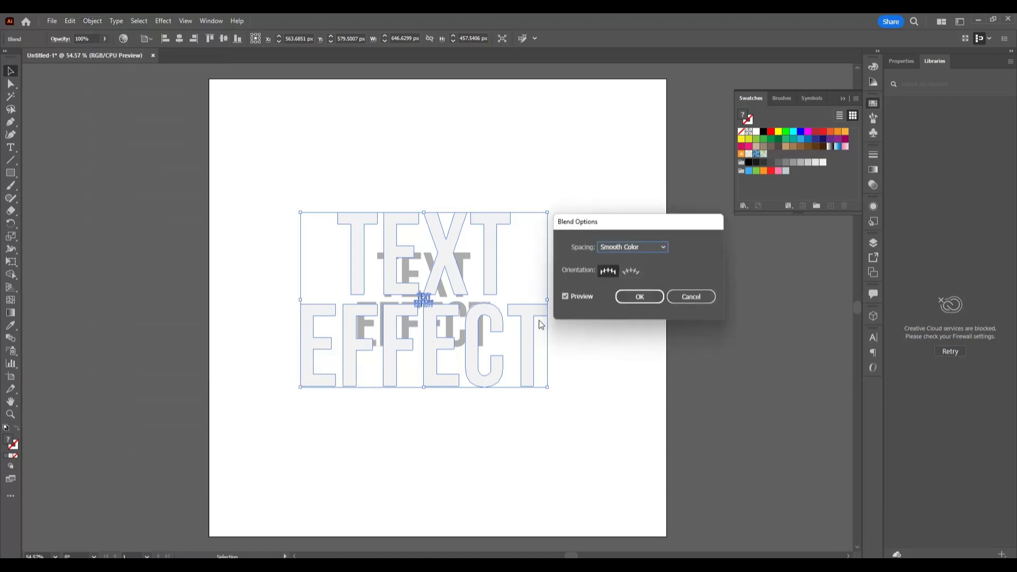
click(652, 245)
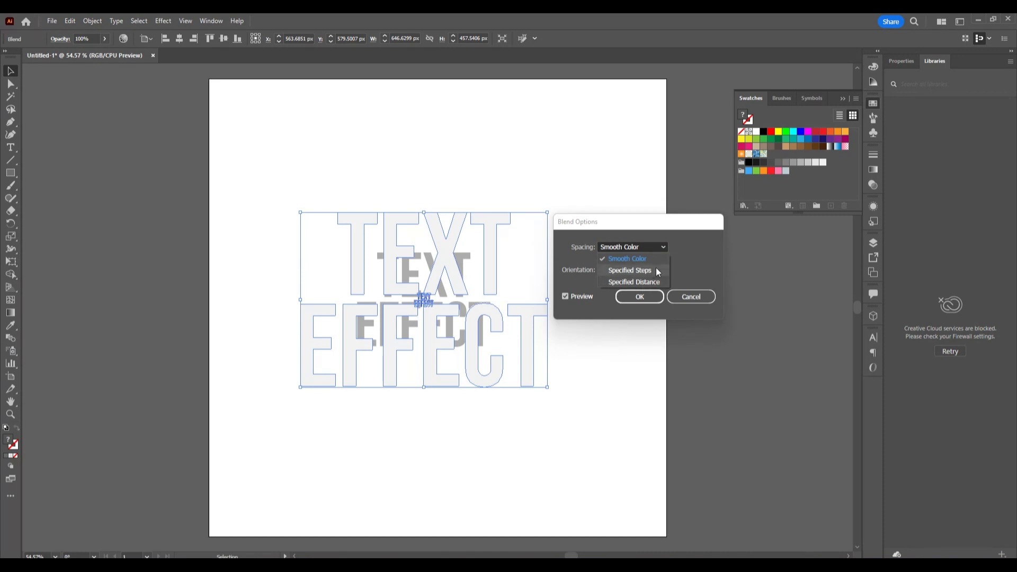
click(656, 268)
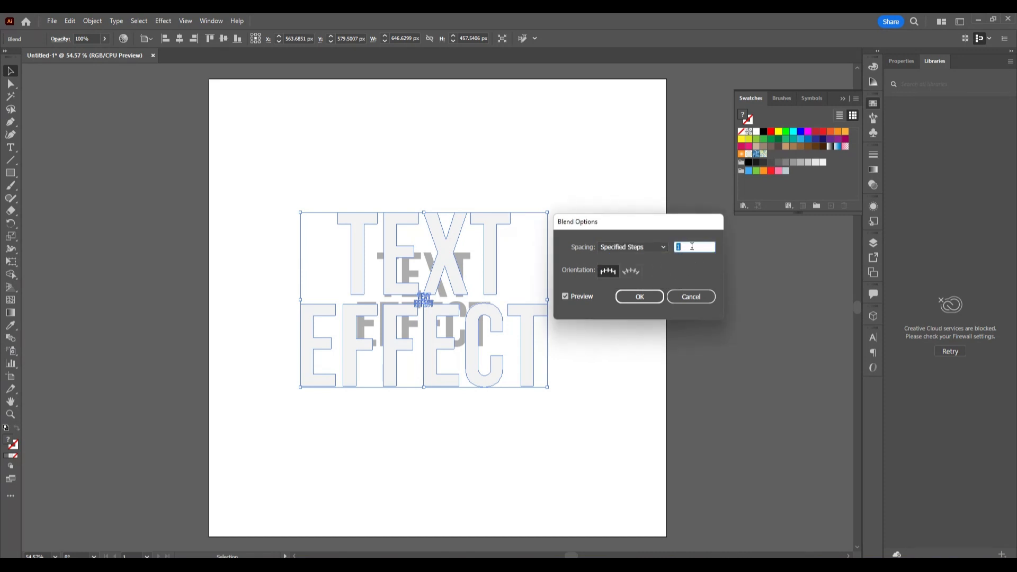
click(641, 301)
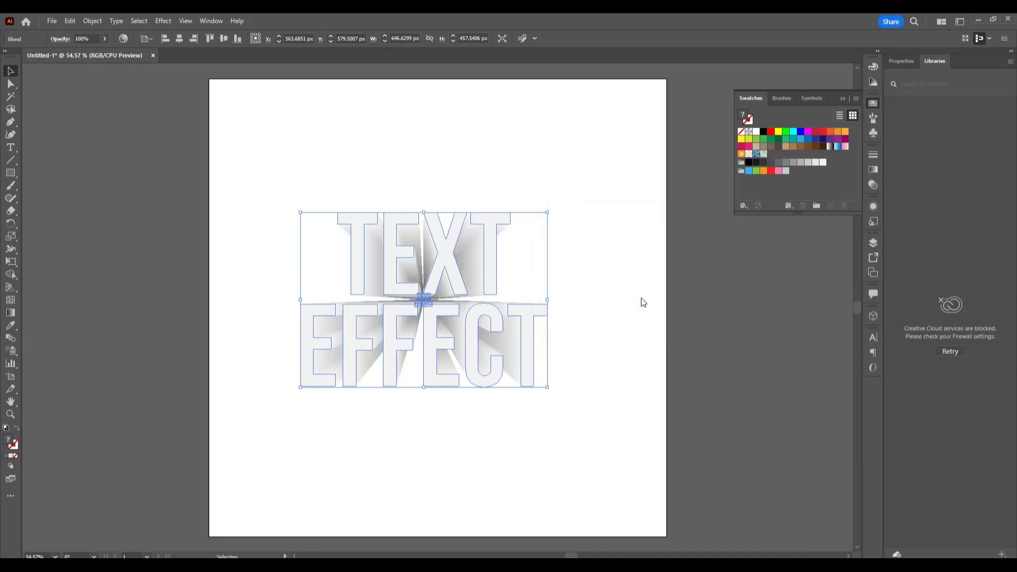
Enlarge the whole blended lettering proportionally around its centre to about 937 × 663 px
click(614, 360)
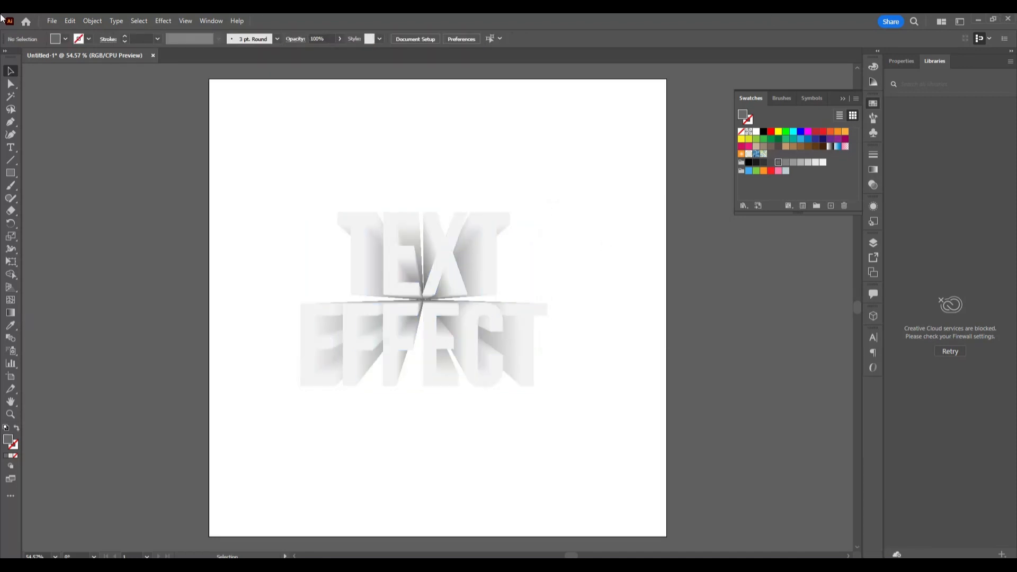
drag(286, 195, 605, 442)
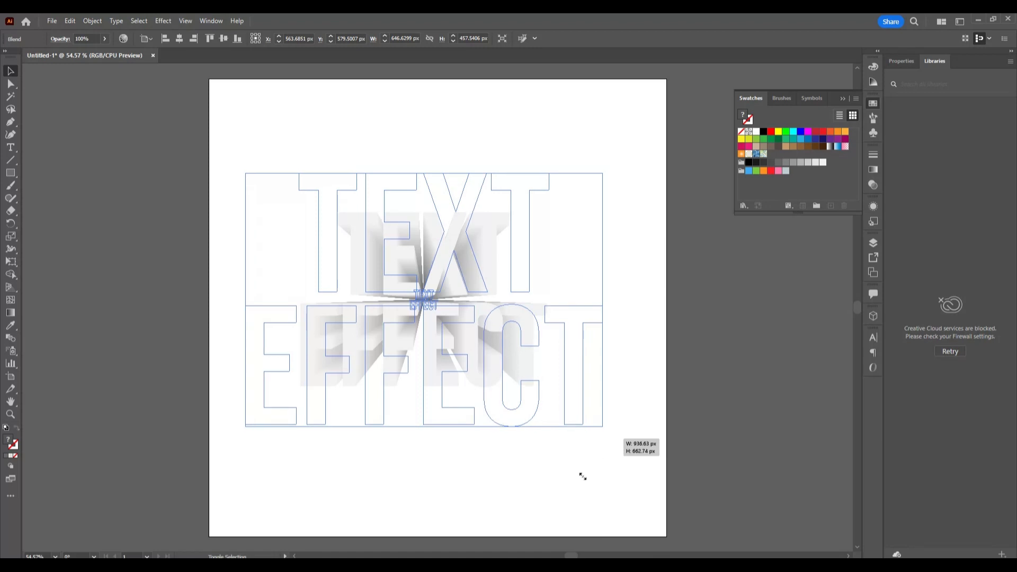
click(554, 493)
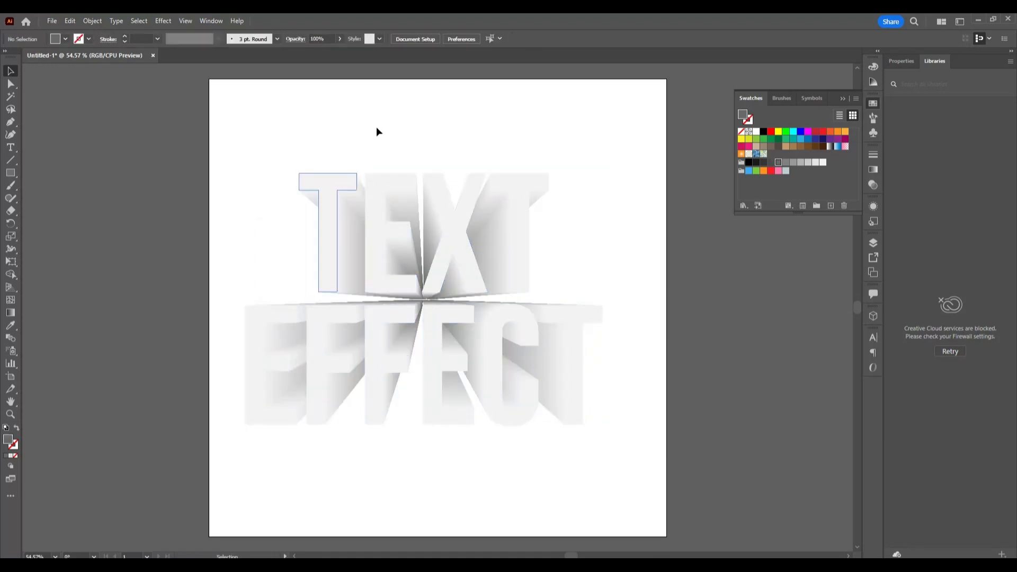
Isolate the blend and fill its large front lettering with white
double_click(456, 248)
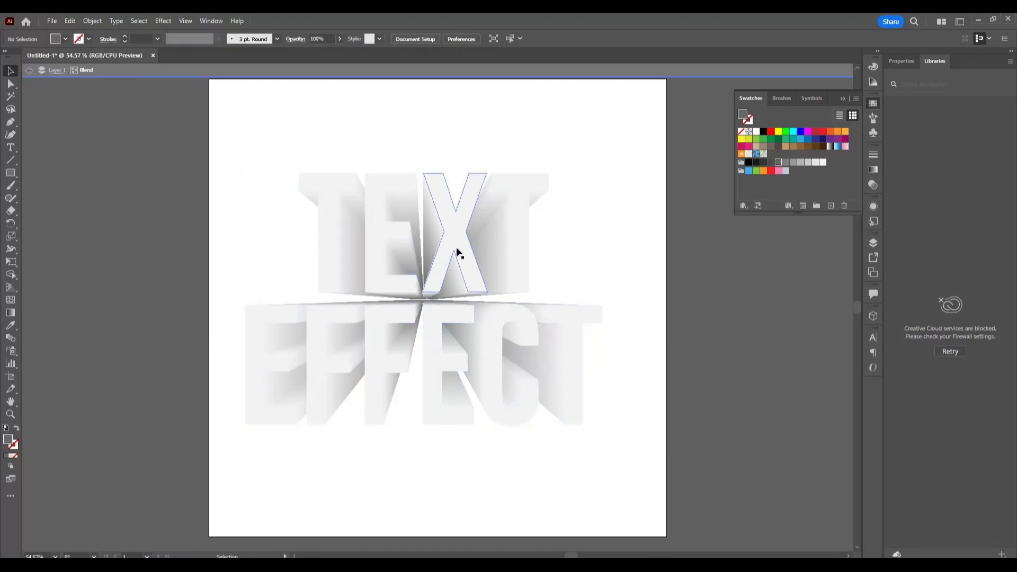
click(457, 249)
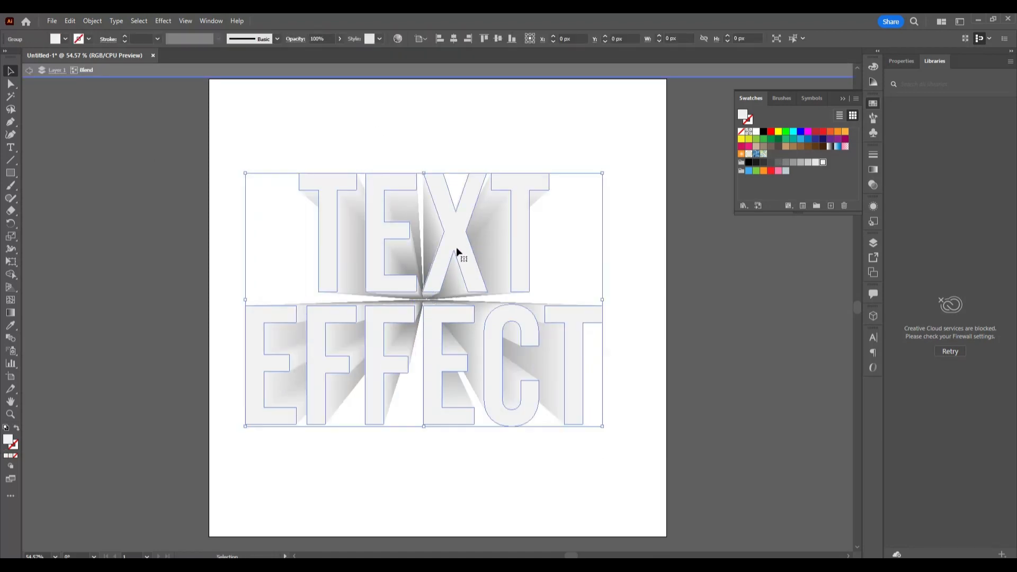
click(756, 131)
click(653, 344)
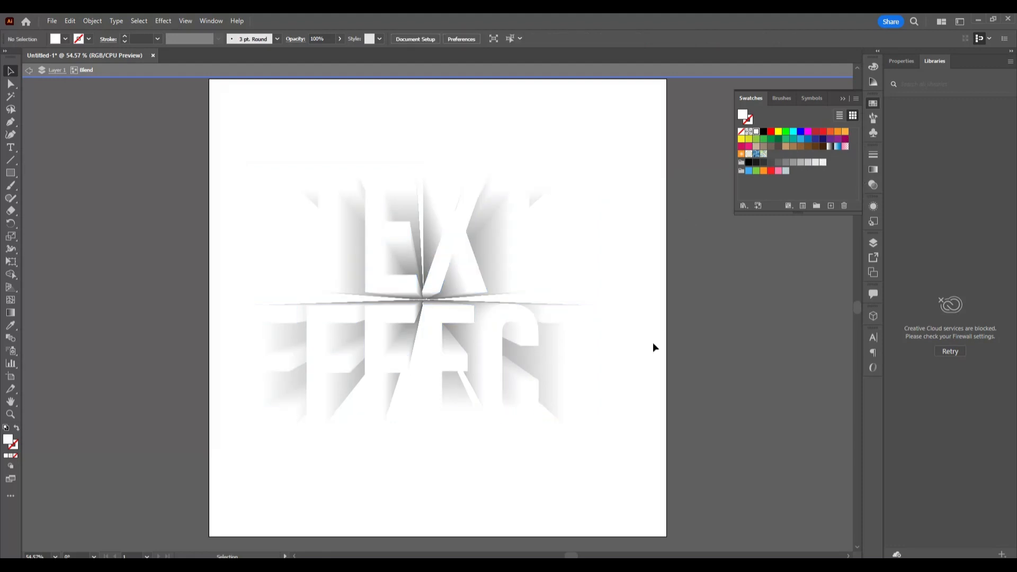
double_click(274, 156)
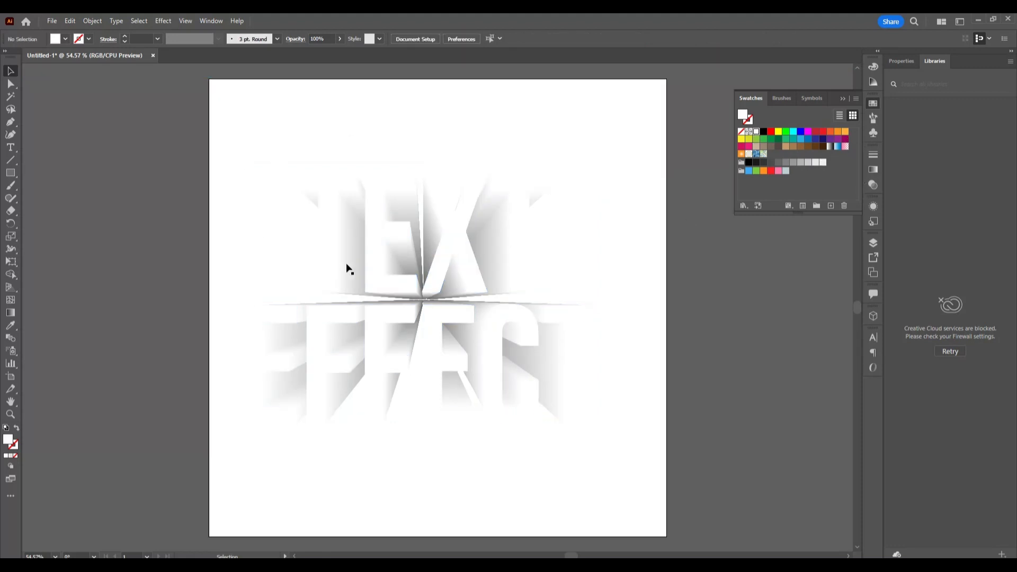
Centre the blended lettering horizontally and vertically on the artboard
click(362, 217)
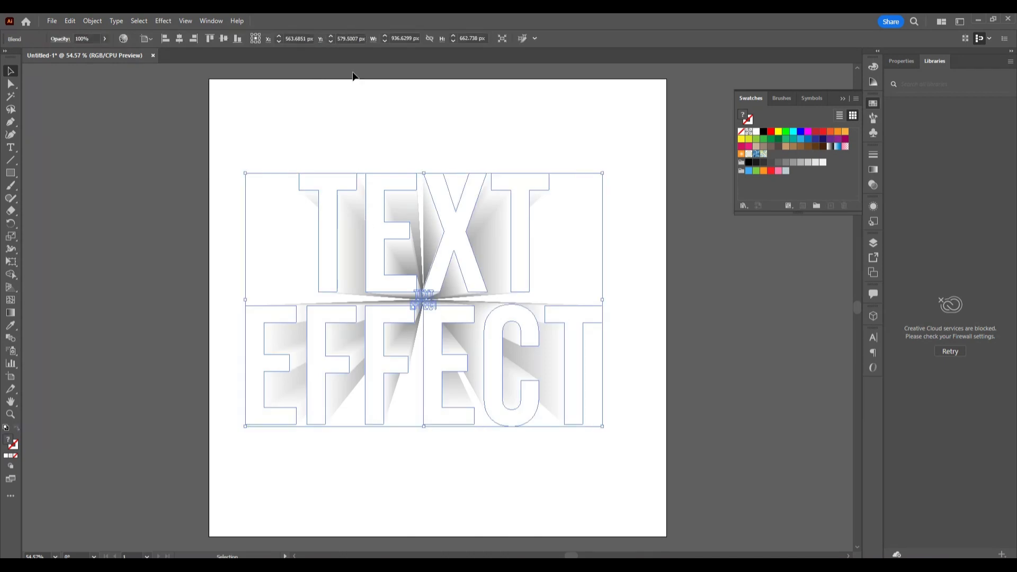
click(177, 44)
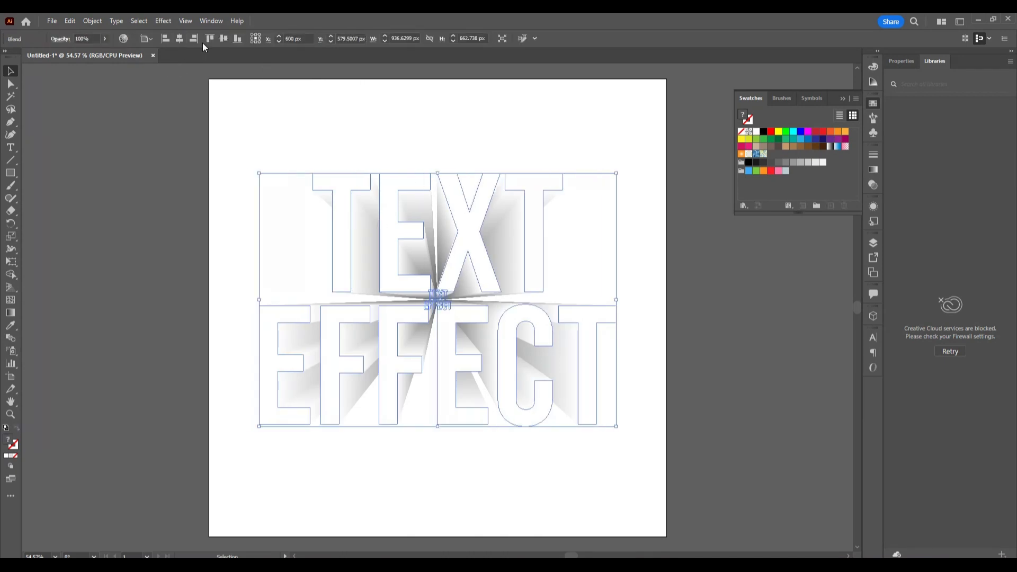
click(218, 43)
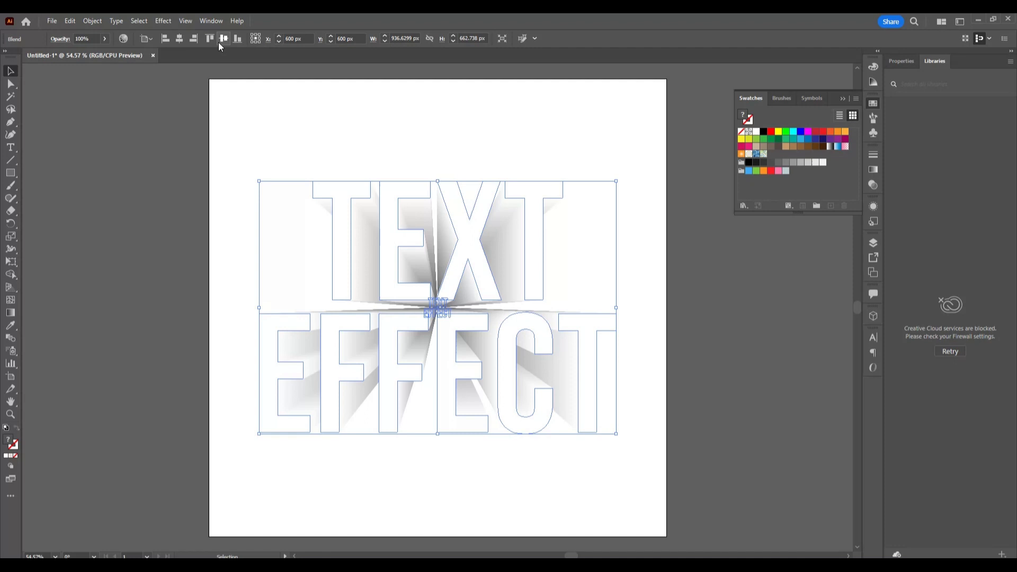
click(310, 126)
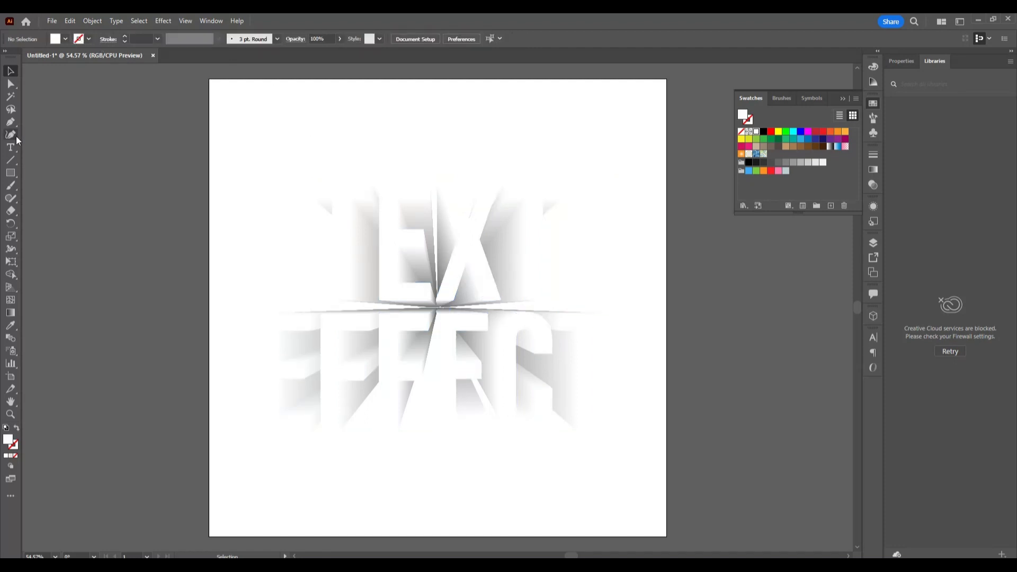
Draw a 1200 × 1200 px rectangle covering the whole artboard and fill it with a light gray swatch
click(13, 173)
drag(212, 83, 668, 539)
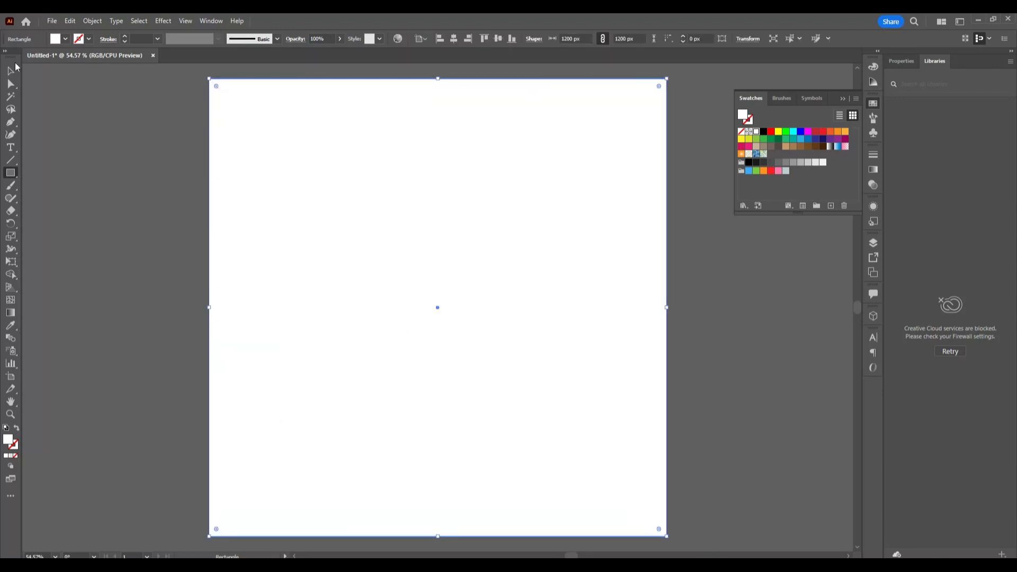
key(v)
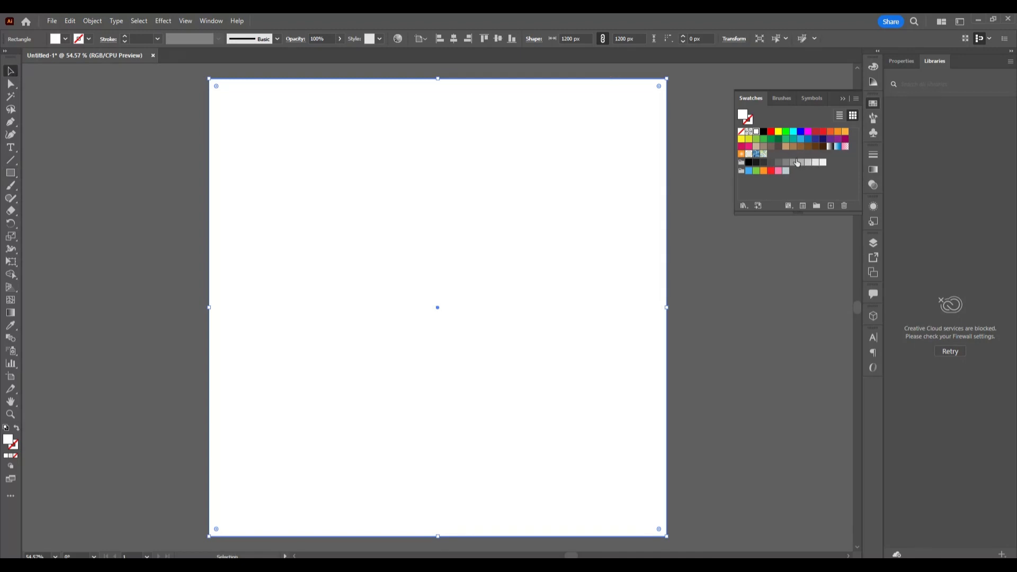
click(794, 162)
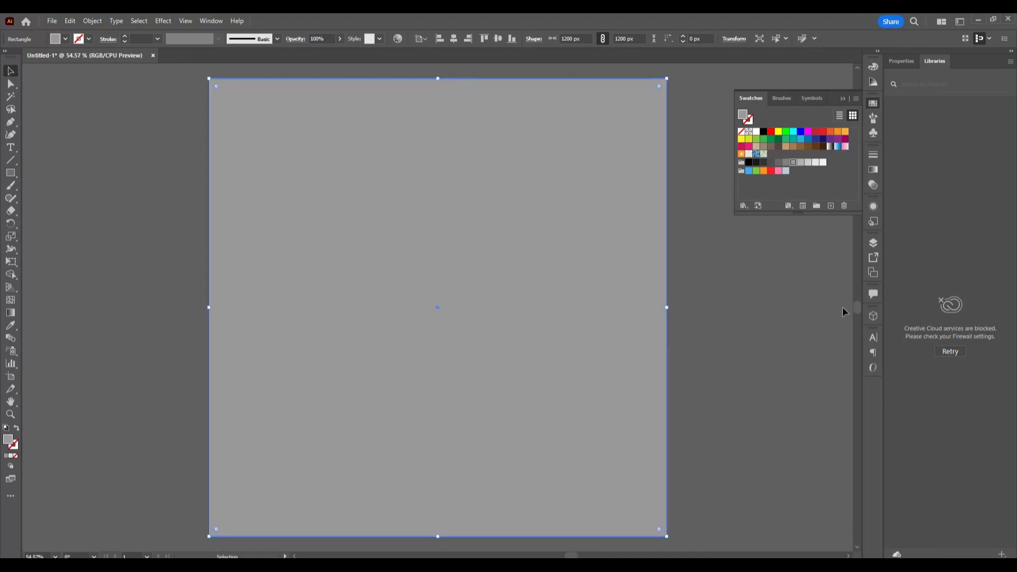
click(808, 163)
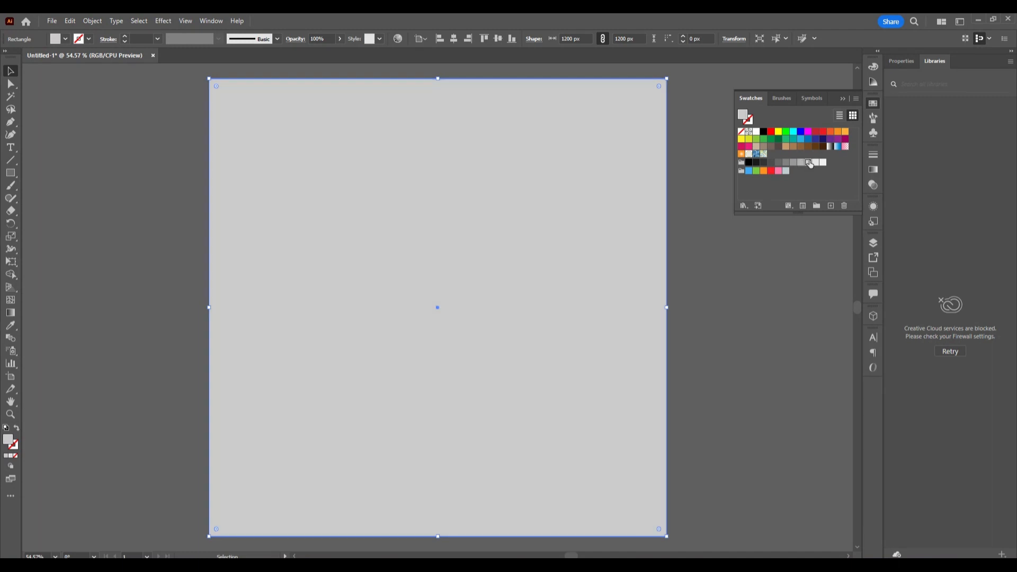
Send the gray background rectangle to the back, behind the lettering
right_click(472, 193)
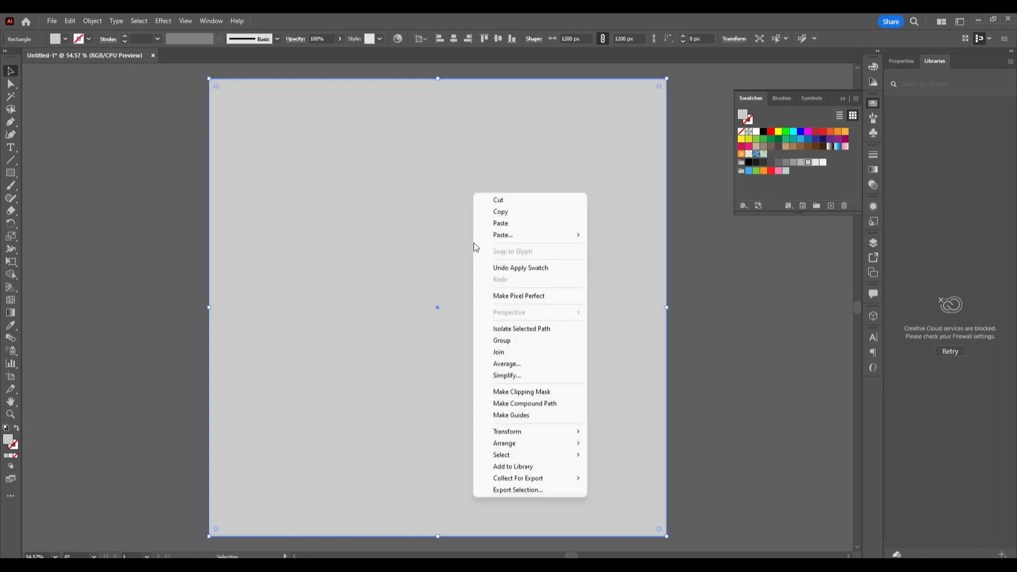
mouse_move(568, 445)
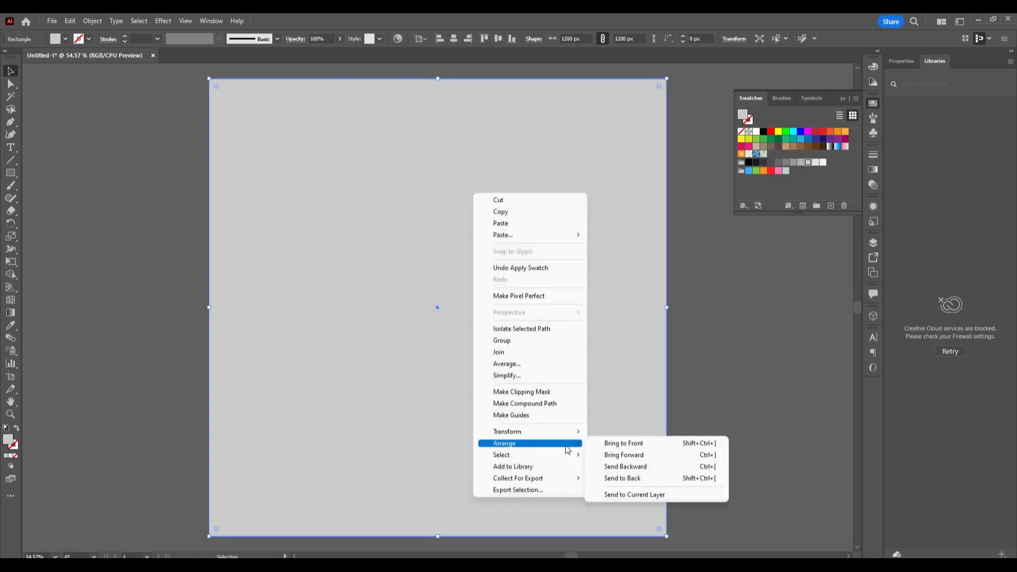
click(656, 480)
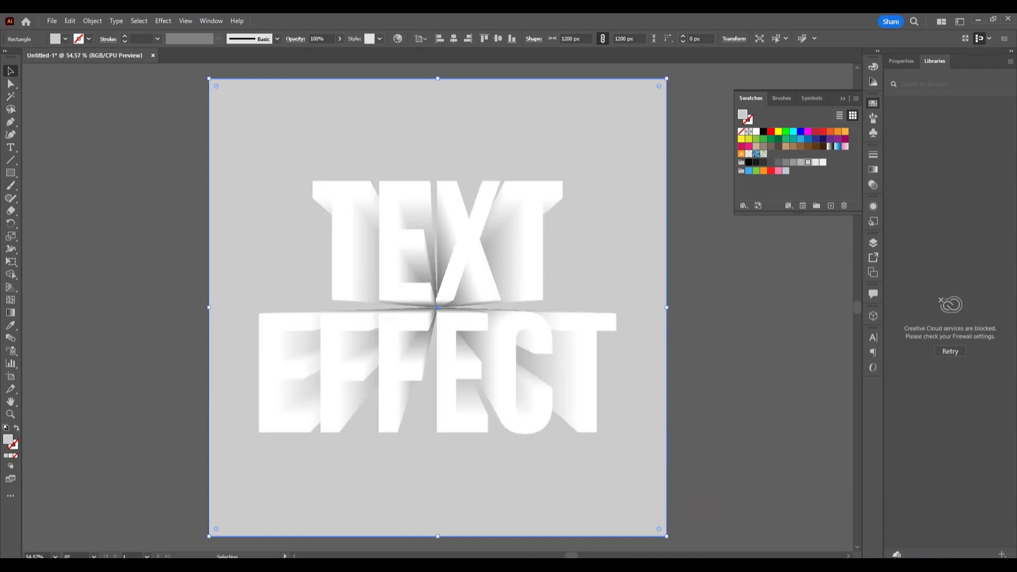
click(160, 146)
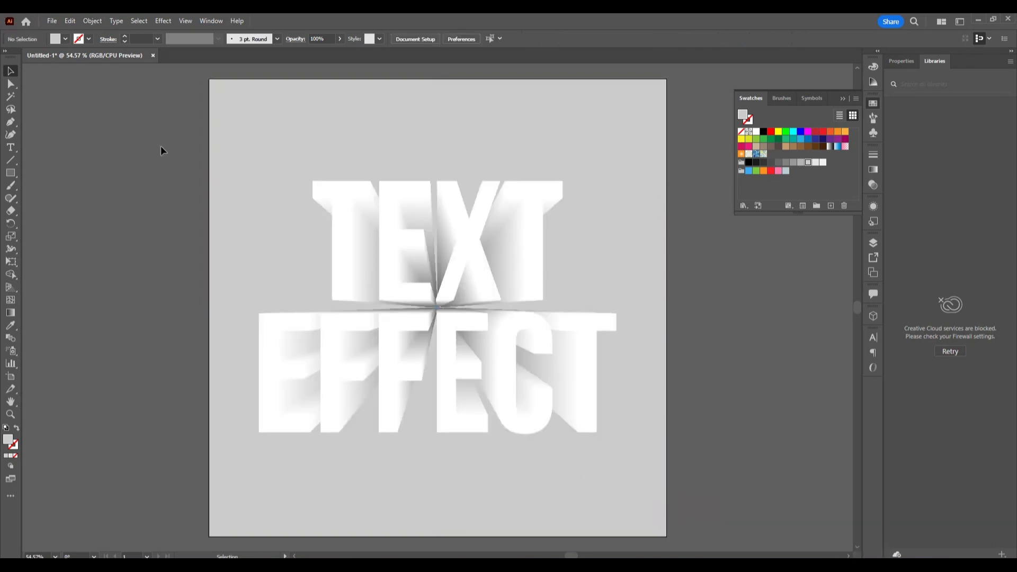
Lock the gray background rectangle so that it cannot be selected
click(281, 183)
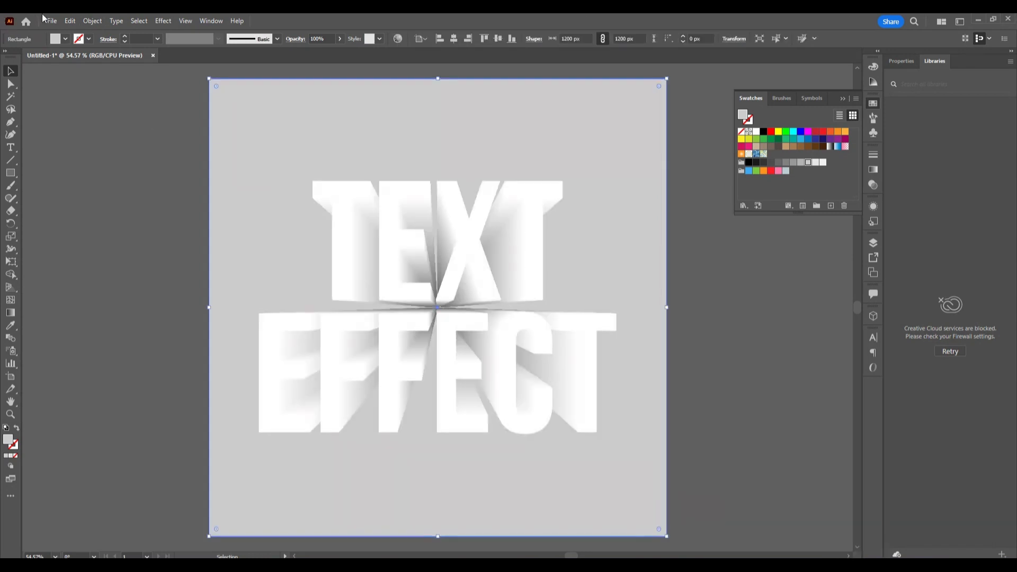
click(91, 21)
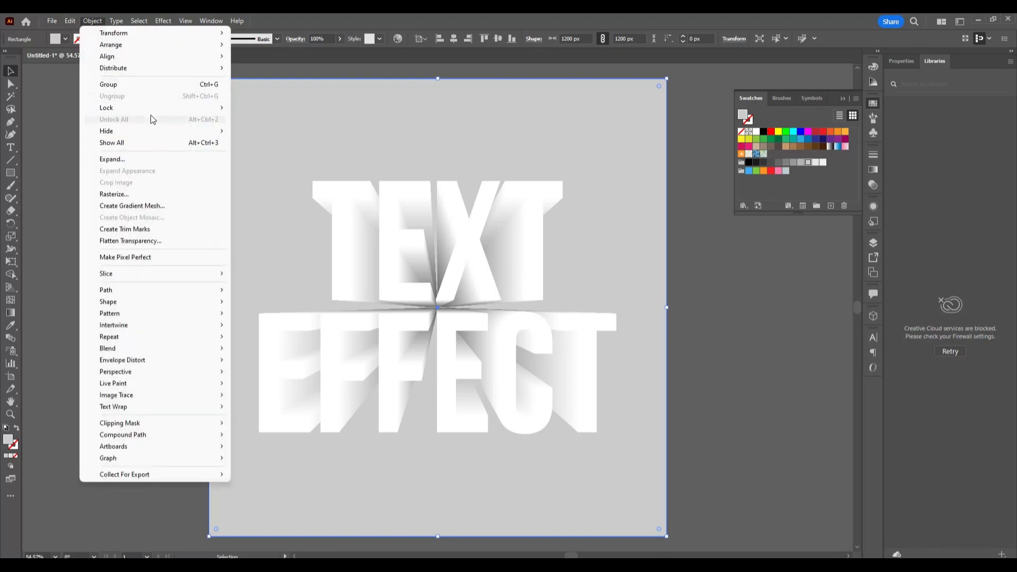
mouse_move(151, 111)
click(281, 106)
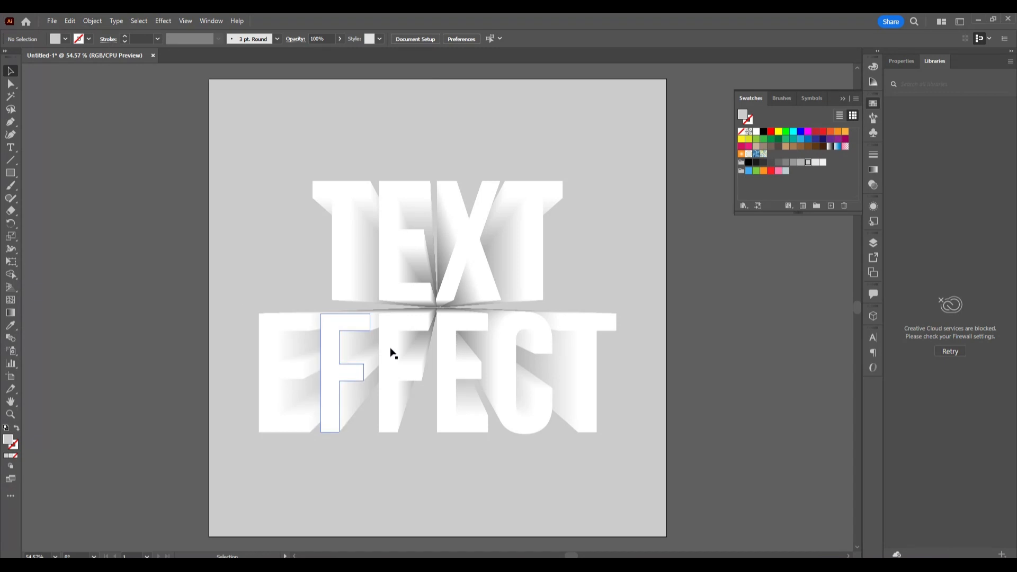
Isolate the blend and move its tiny dark copy slightly off centre to about X 588 px, Y 611 px
double_click(430, 307)
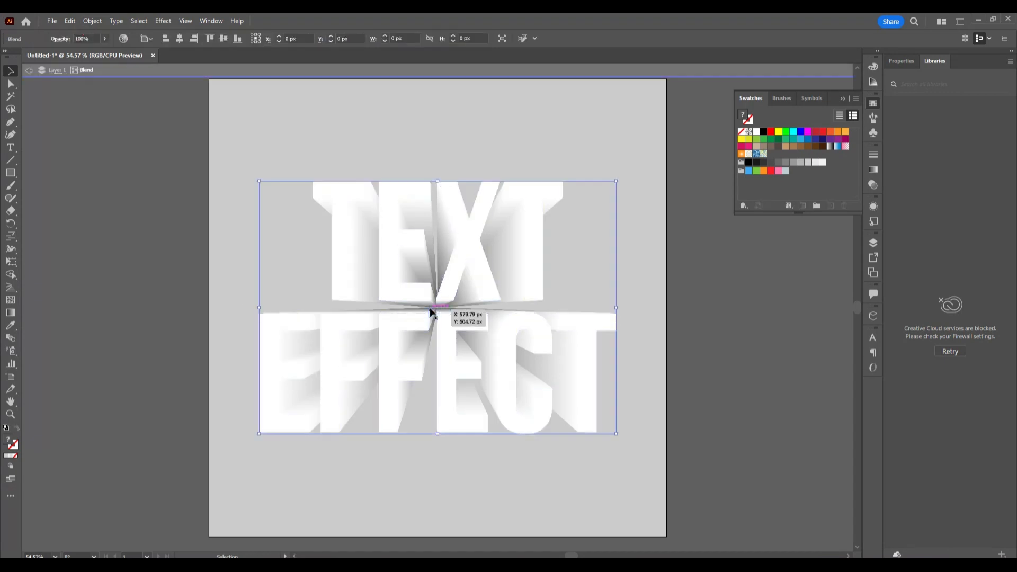
drag(429, 309, 439, 318)
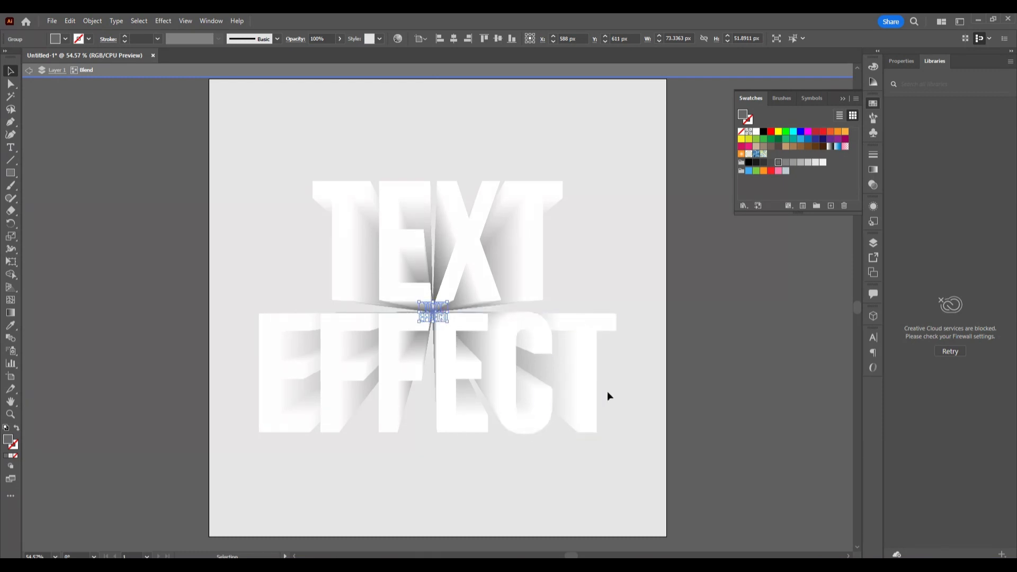
double_click(722, 355)
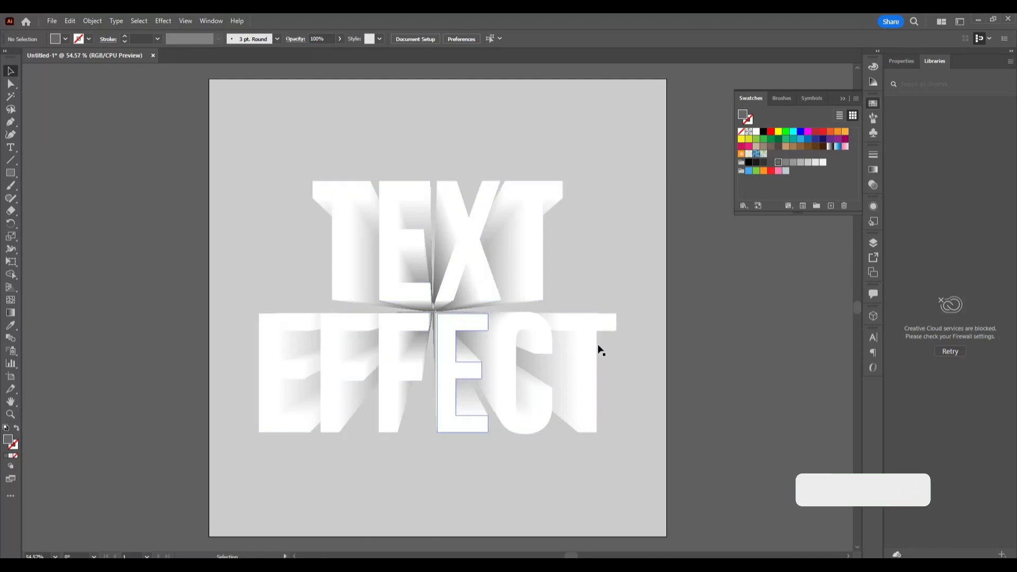
click(535, 318)
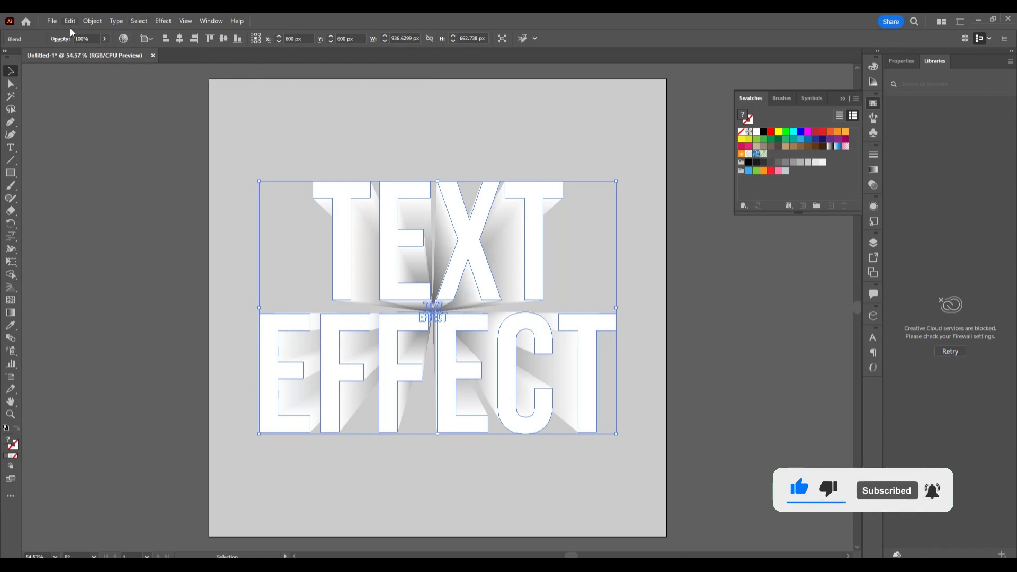
click(252, 319)
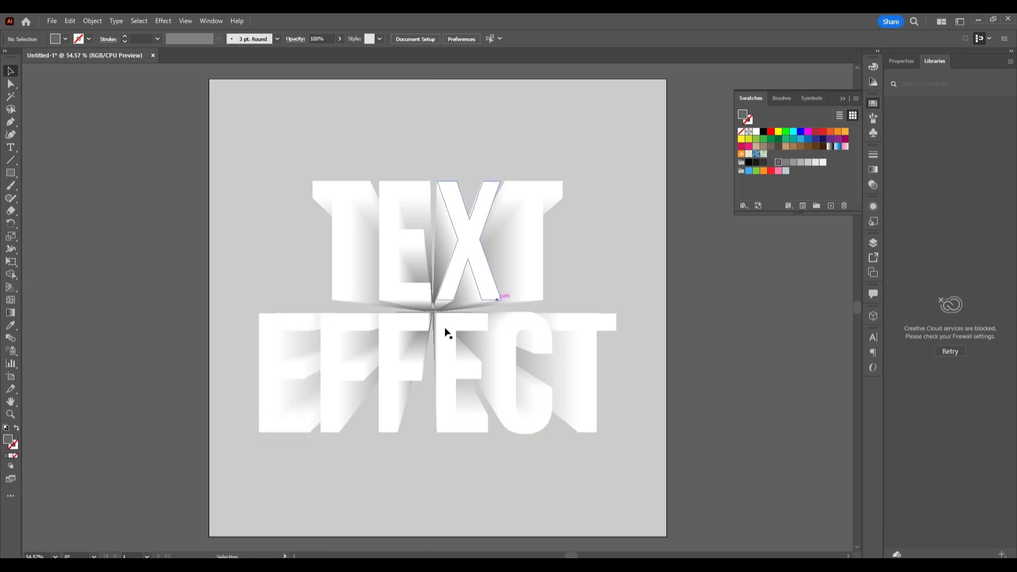
Try a lighter gray fill on the tiny back copy inside the blend, then return it to the dark gray swatch
double_click(434, 316)
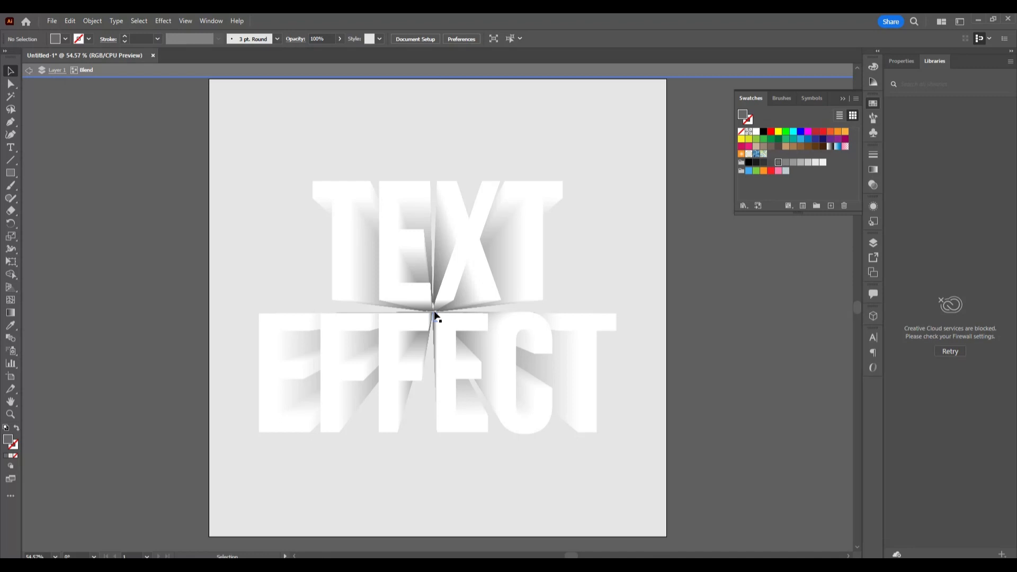
click(433, 311)
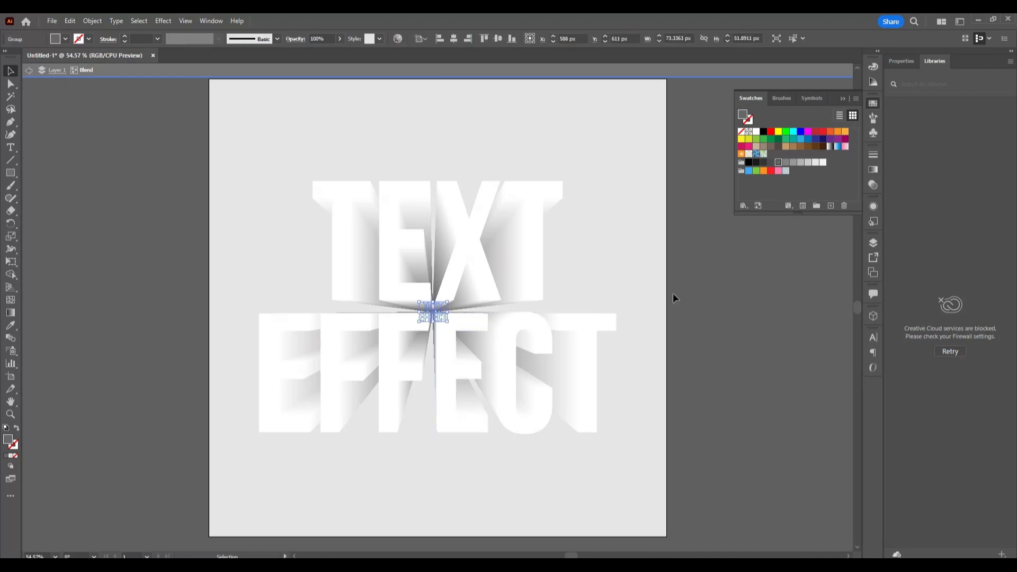
click(786, 163)
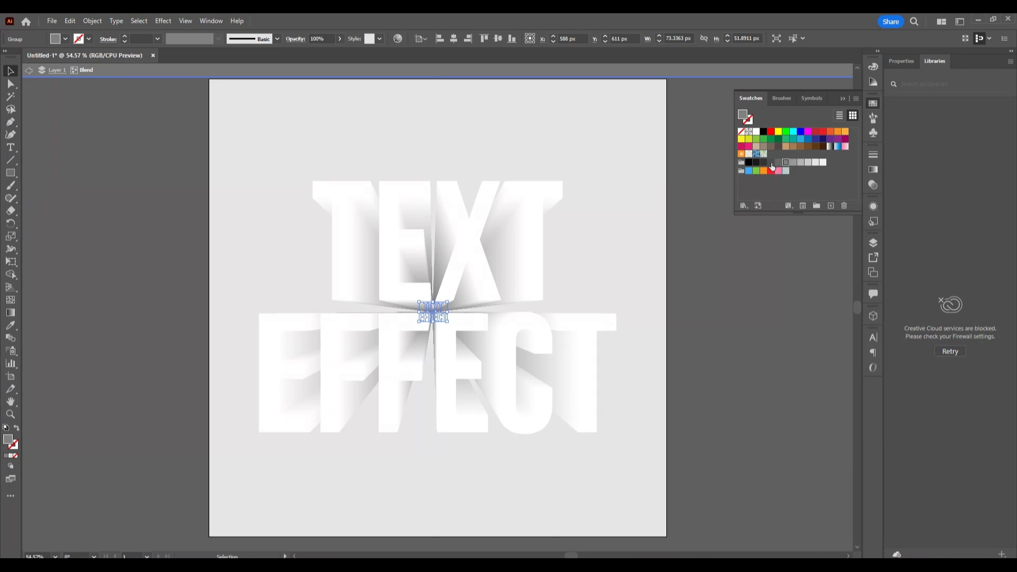
click(772, 163)
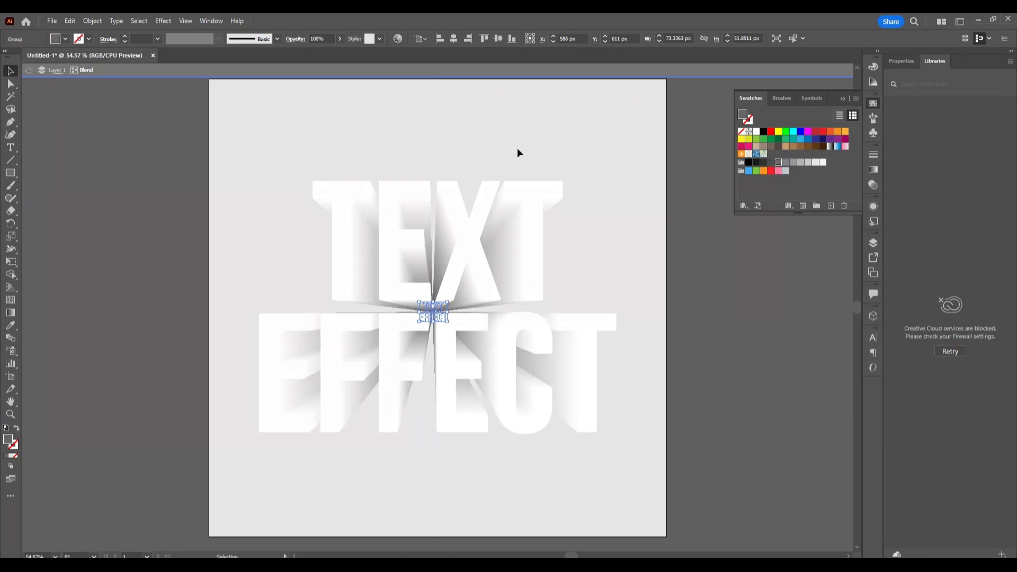
double_click(588, 204)
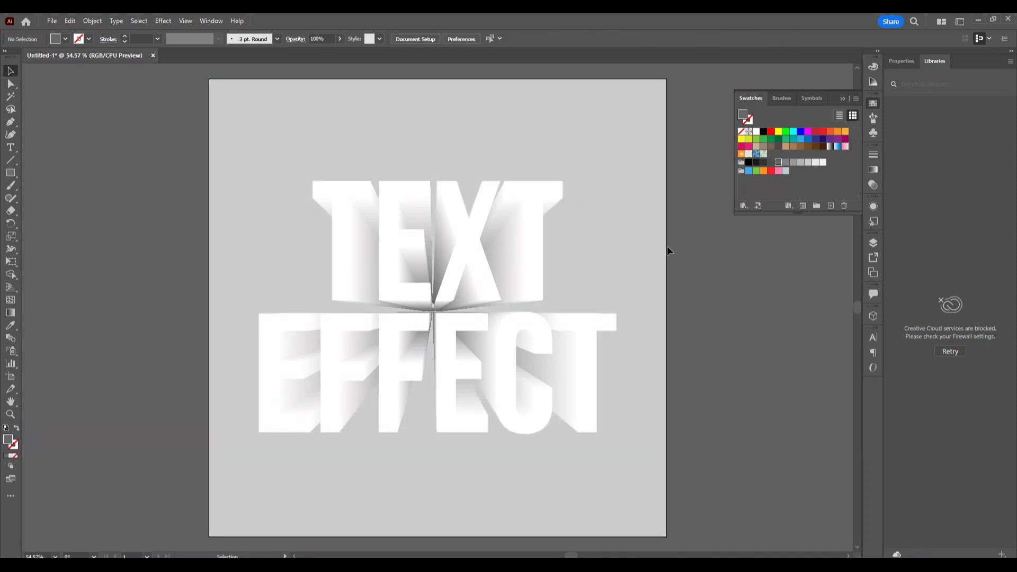
click(845, 100)
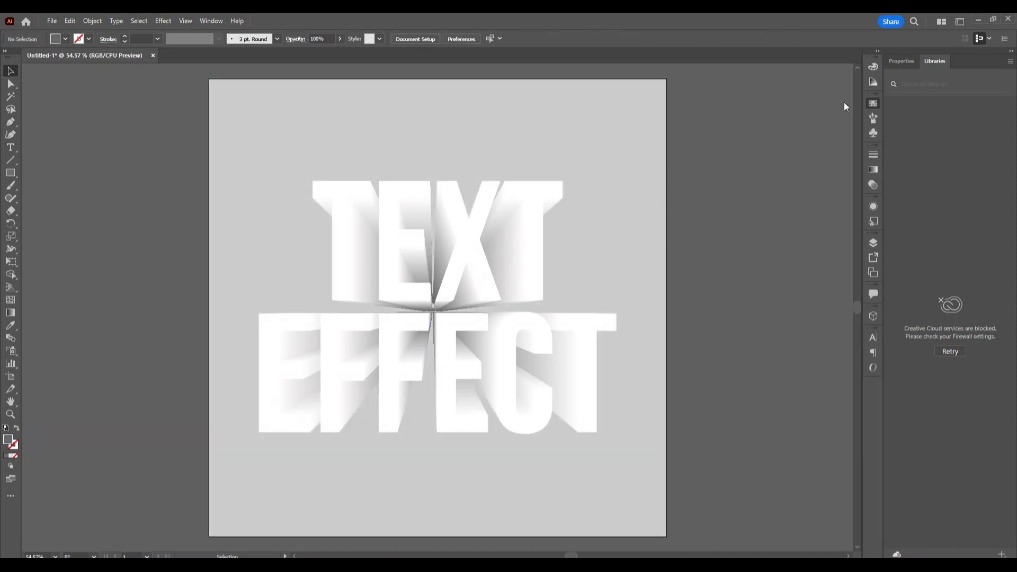